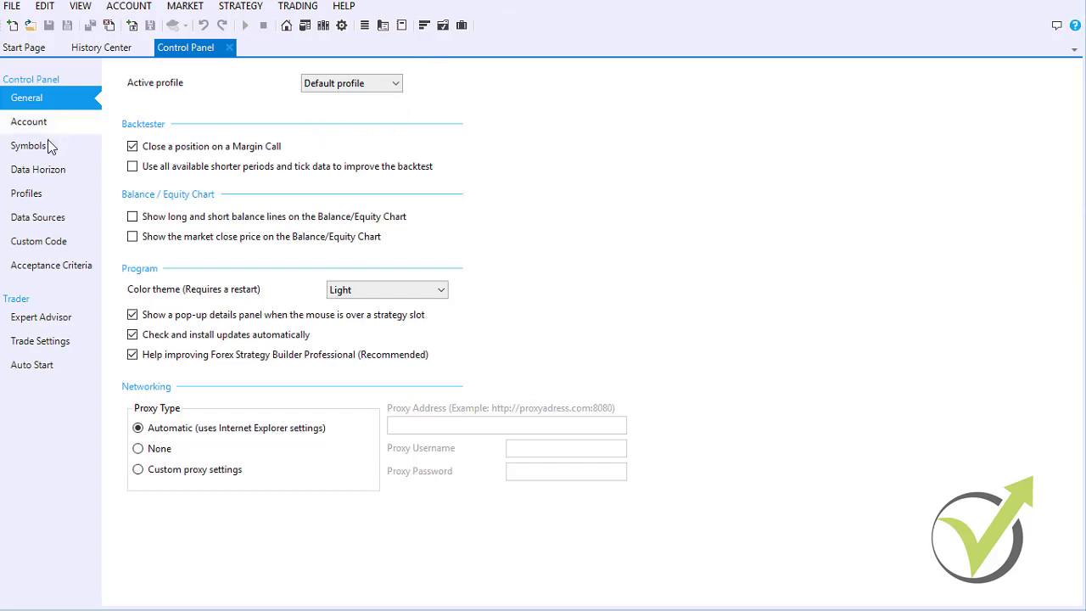
Open the Symbols settings in the Control Panel and look through the available symbols.
left_click(49, 146)
mouse_move(245, 160)
left_mouse_down()
mouse_move(242, 441)
mouse_move(245, 161)
left_mouse_up()
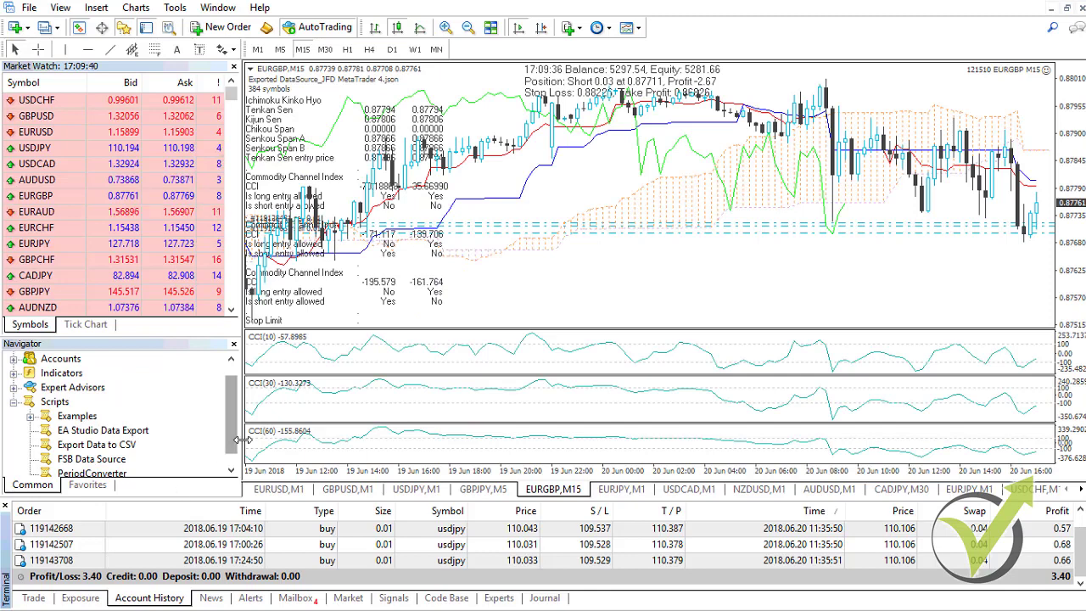
In MetaTrader 4, run the Export Data to CSV script on the EURUSD M1, GBPUSD M1 and EURGBP M15 charts.
left_click(266, 490)
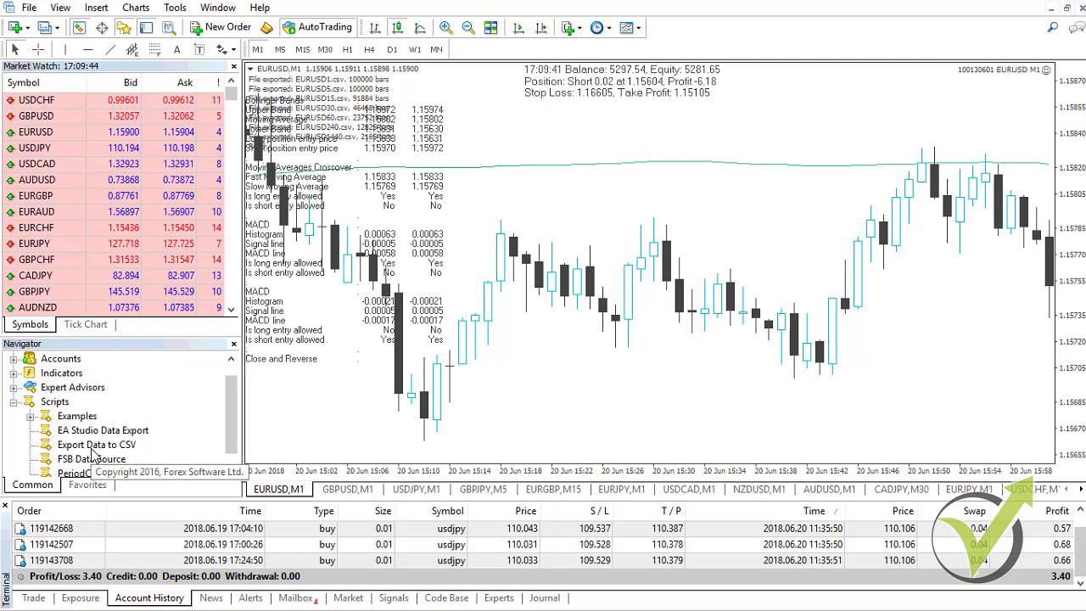
left_click_drag(93, 456, 429, 344)
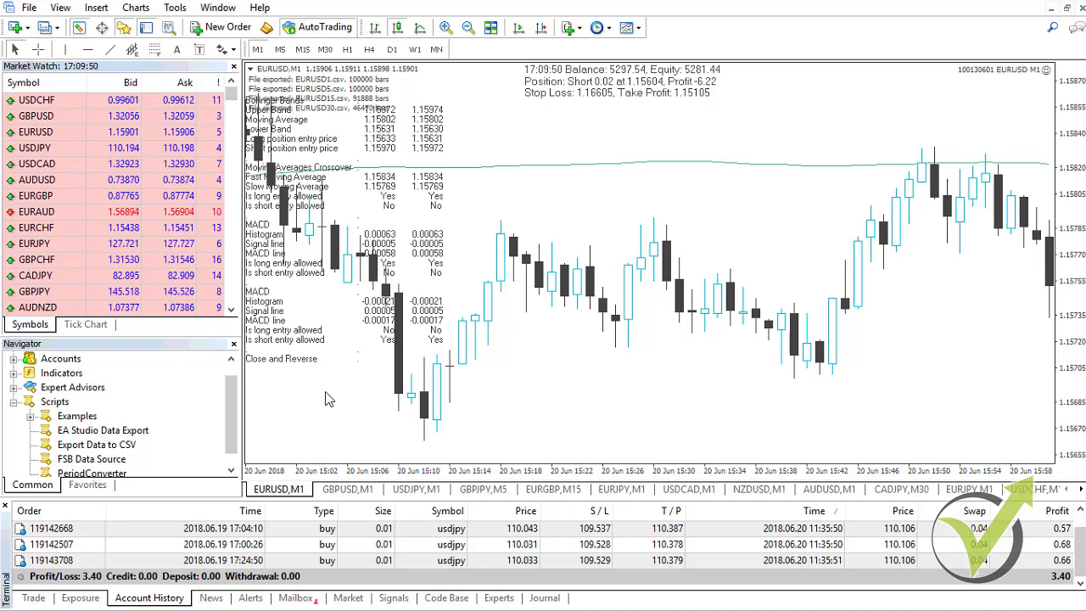
left_click(340, 492)
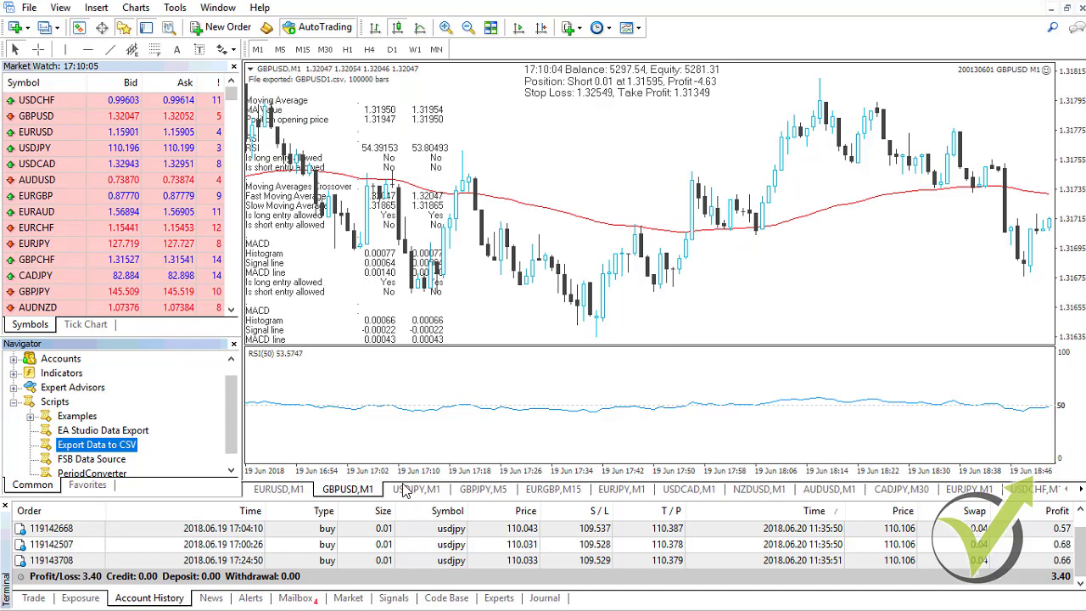
left_click(408, 490)
key("ctrl+Tab")
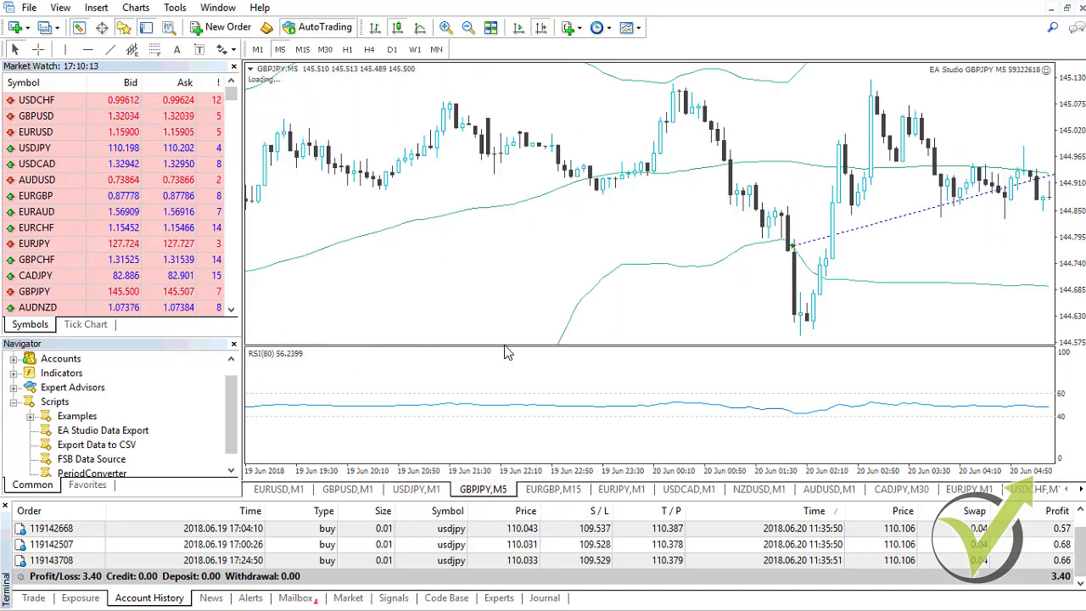
left_click(557, 492)
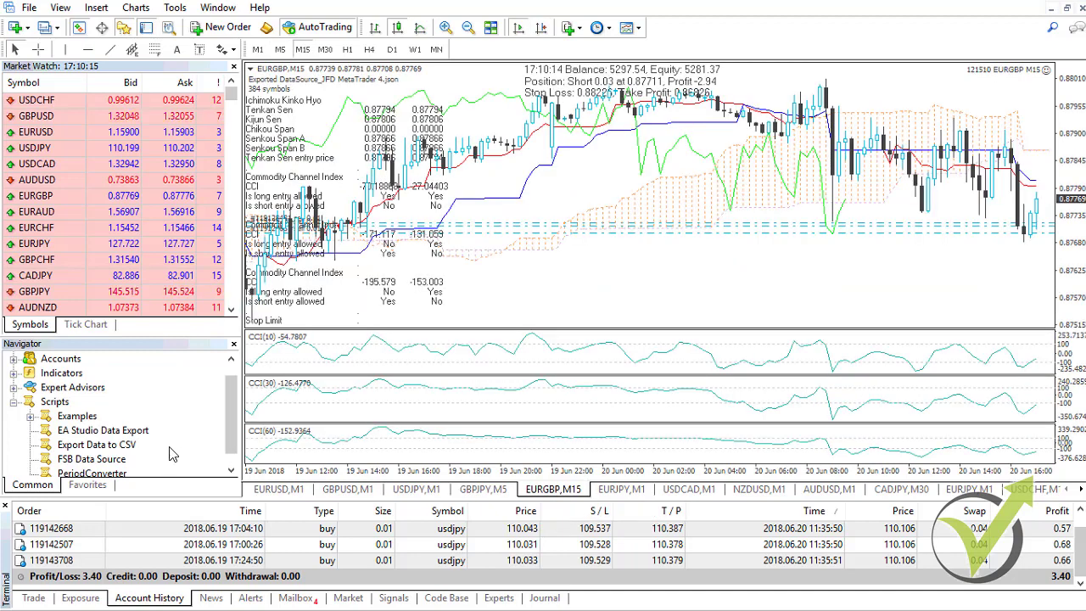
left_click_drag(102, 443, 411, 280)
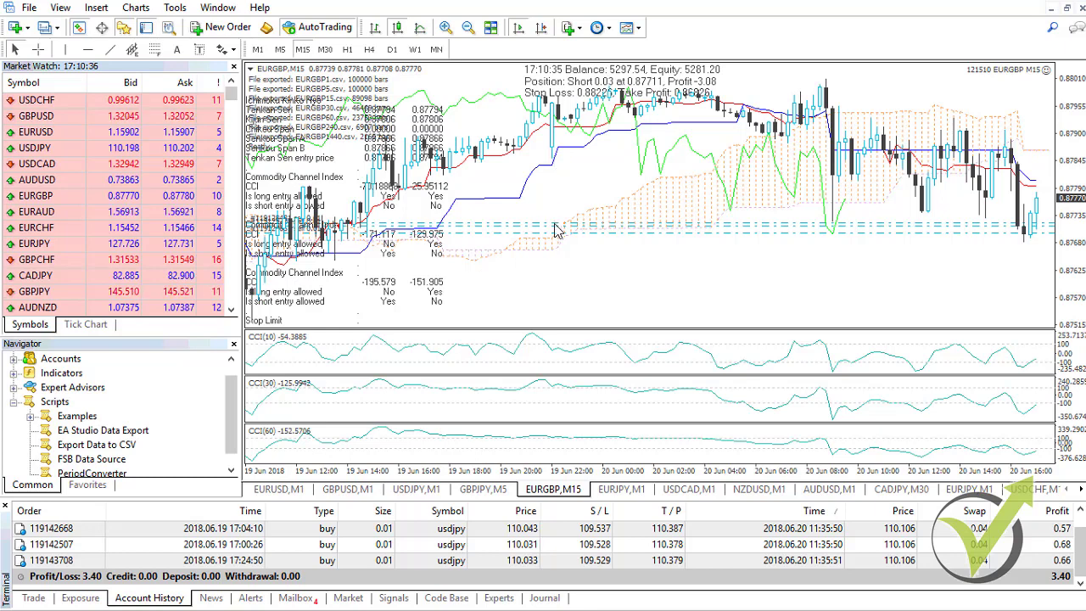
Examine the oldest bars of the EURGBP chart, then check its M5 timeframe and return to M15.
key("Home")
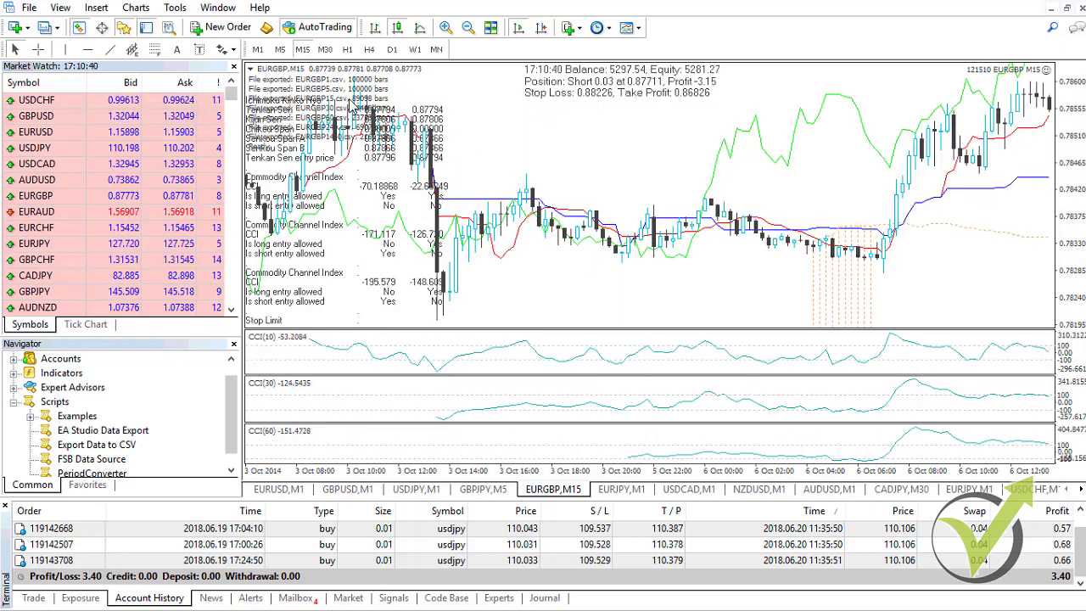
left_click(280, 51)
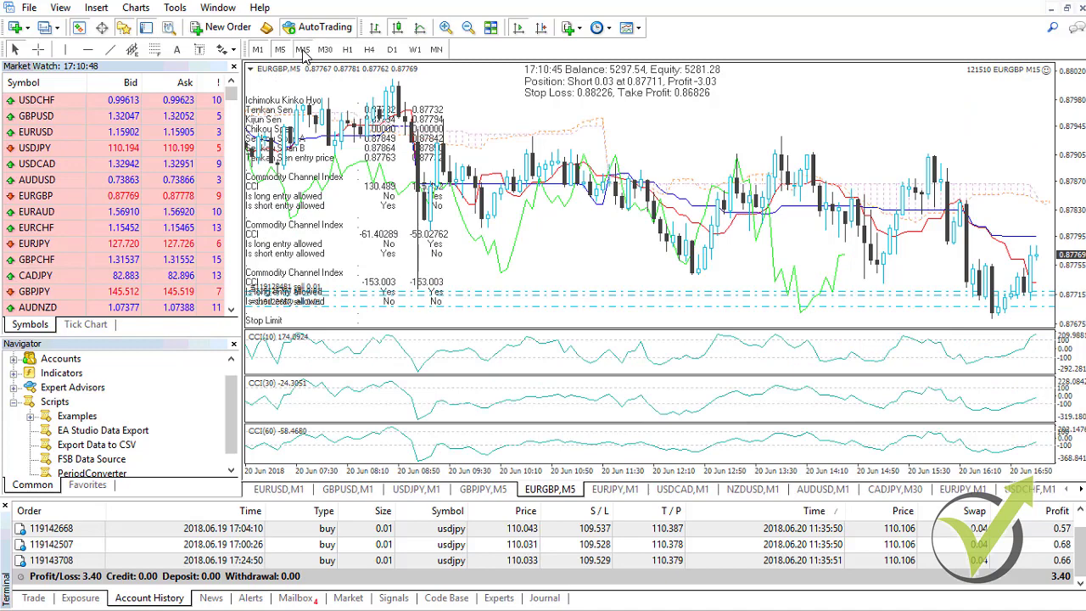
left_click(303, 50)
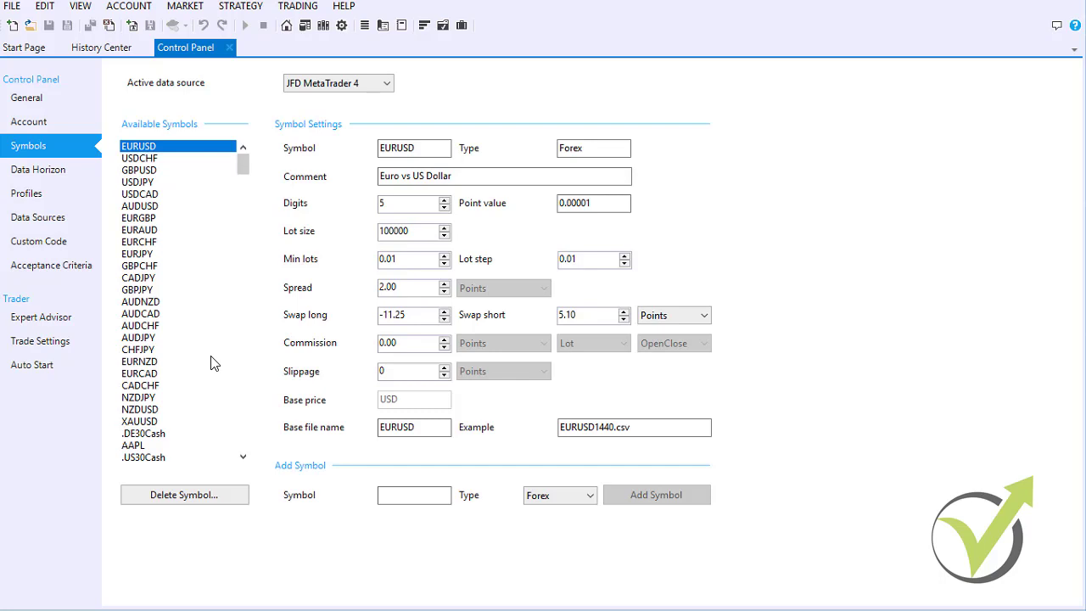
In Forex Strategy Builder, create a new EURUSD strategy and set its period to M15.
left_click(131, 28)
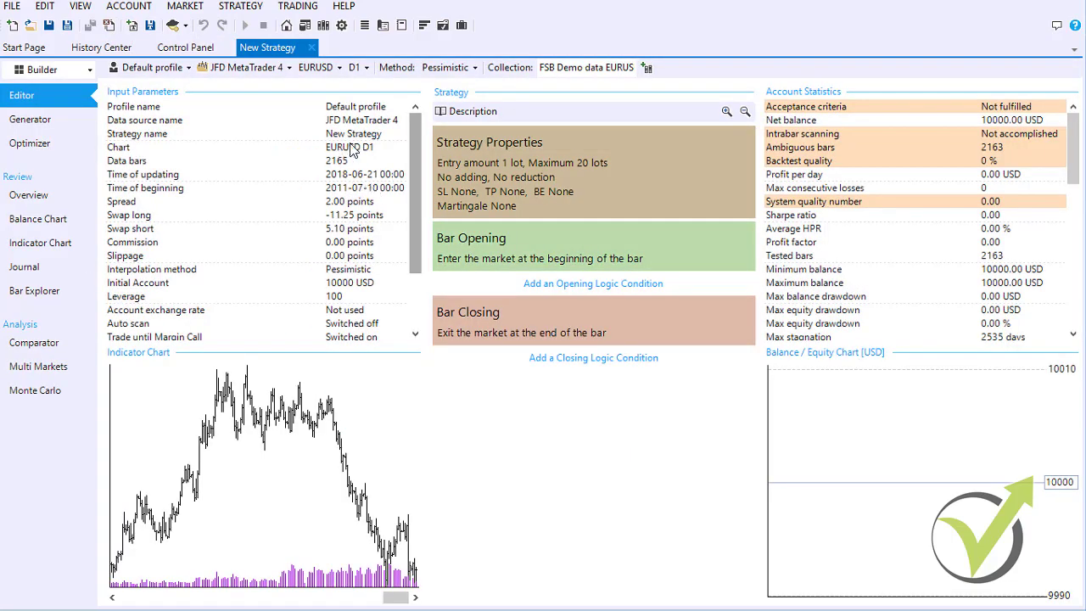
left_click(360, 72)
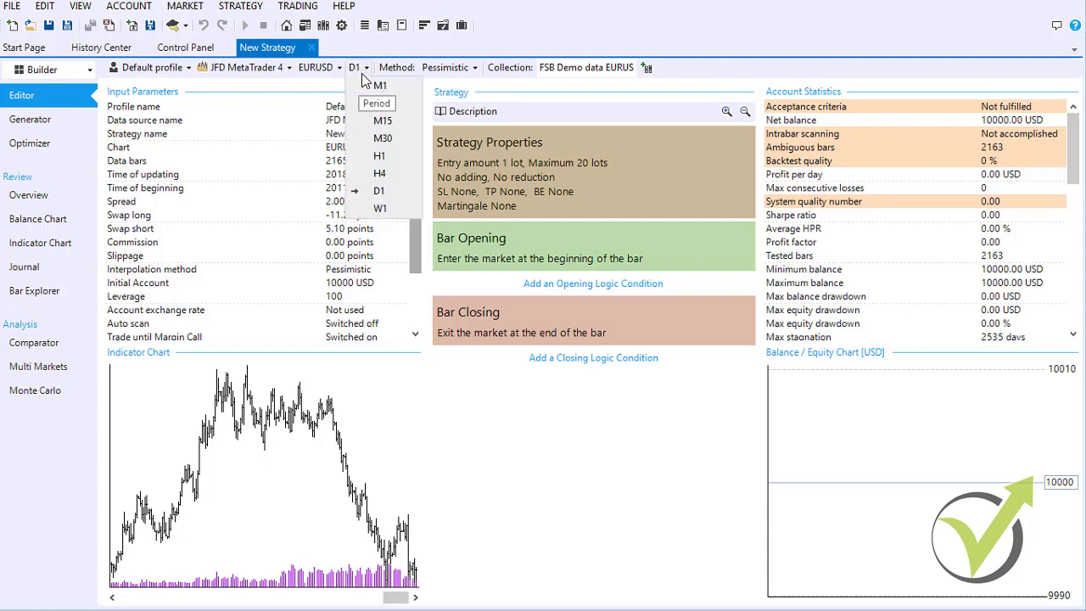
left_click(380, 122)
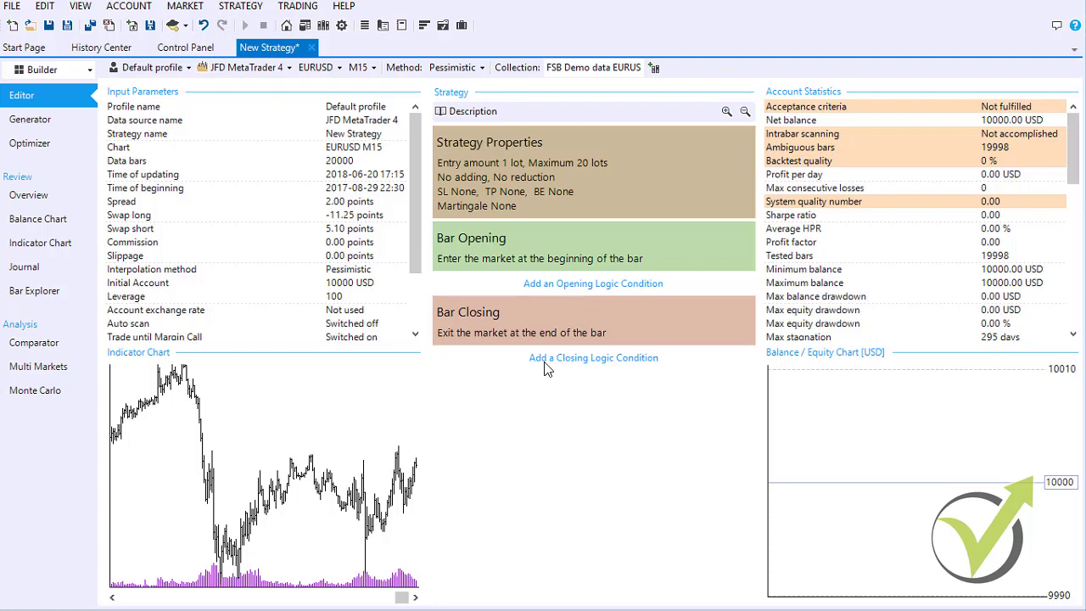
Add an opening logic condition using the Momentum indicator with a period of 20.
left_click(592, 285)
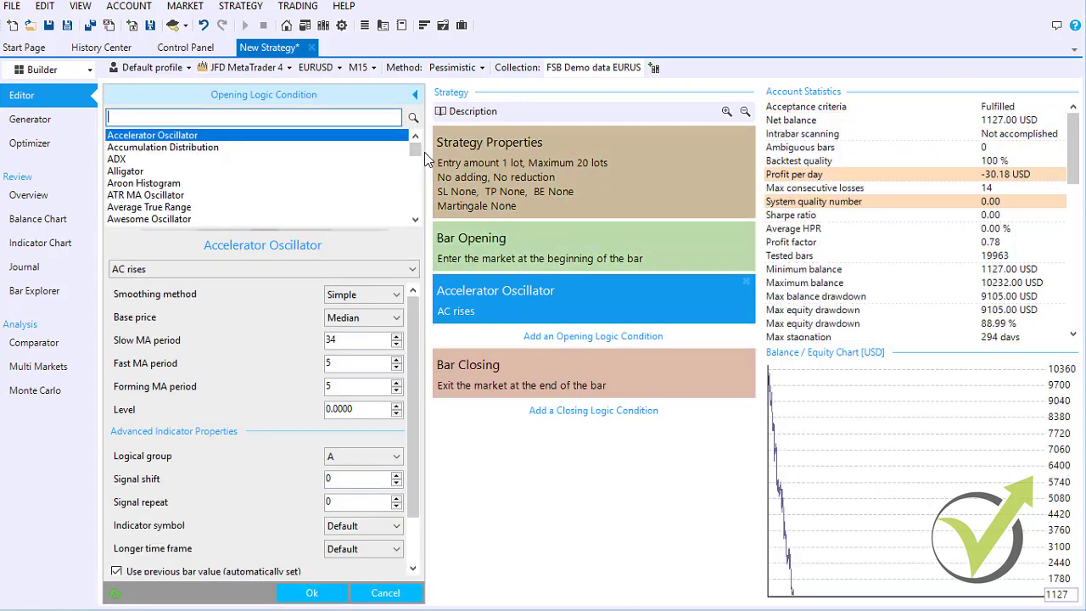
left_click_drag(417, 153, 422, 185)
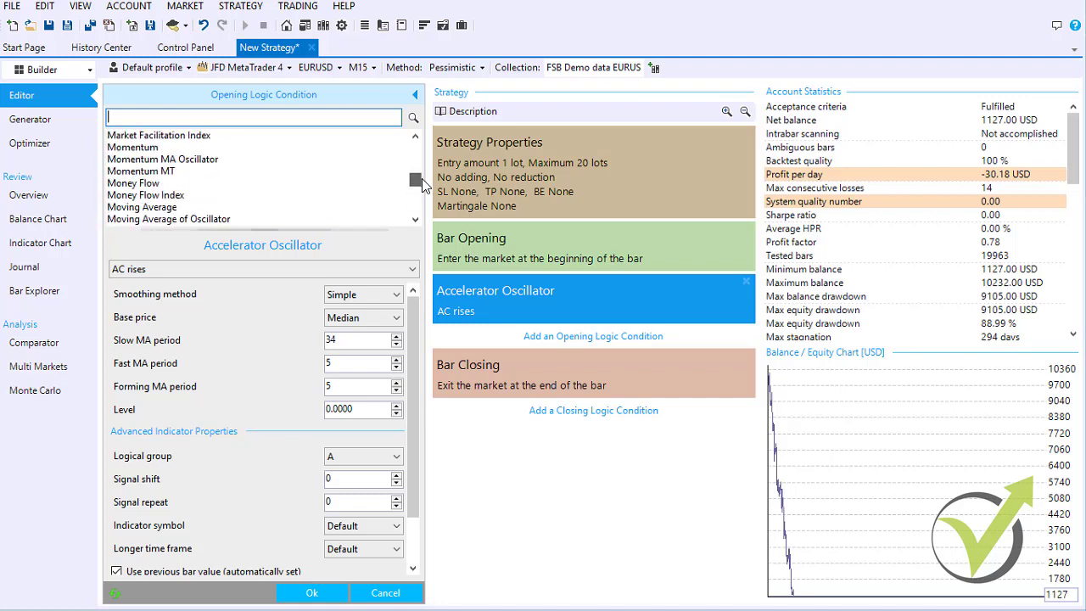
left_click(156, 149)
left_click_drag(343, 342, 319, 340)
type("20")
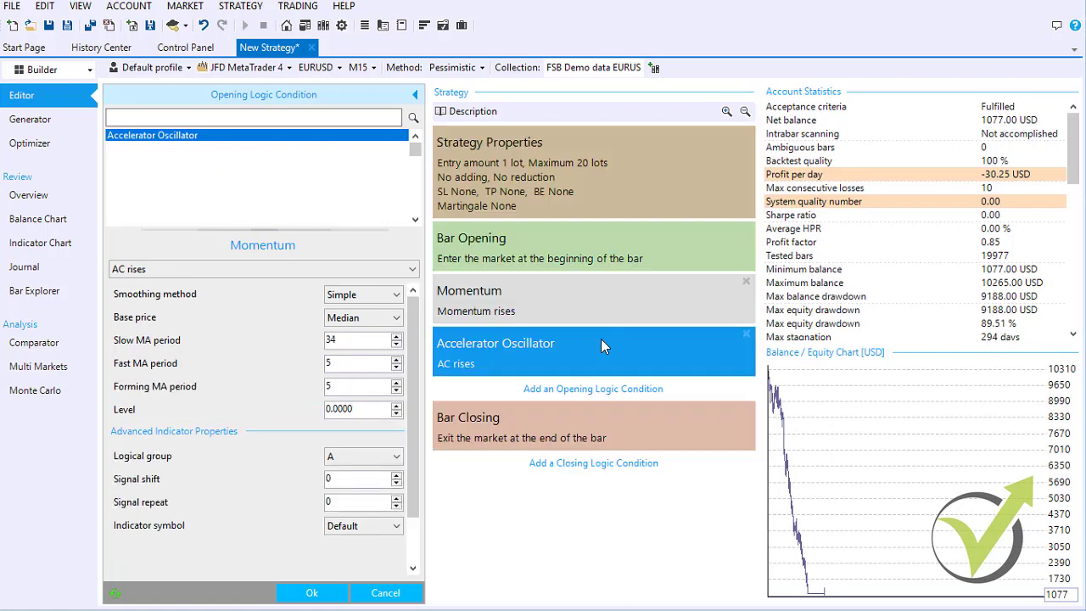
Make the second opening logic condition an ADX indicator with a period of 20.
left_click(175, 161)
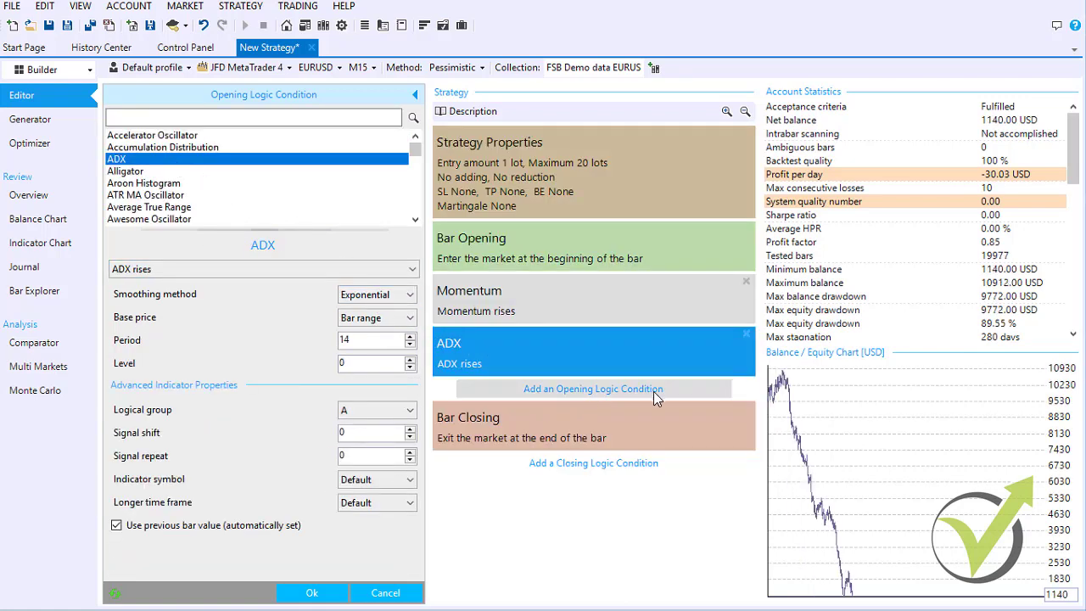
left_click_drag(388, 342, 323, 336)
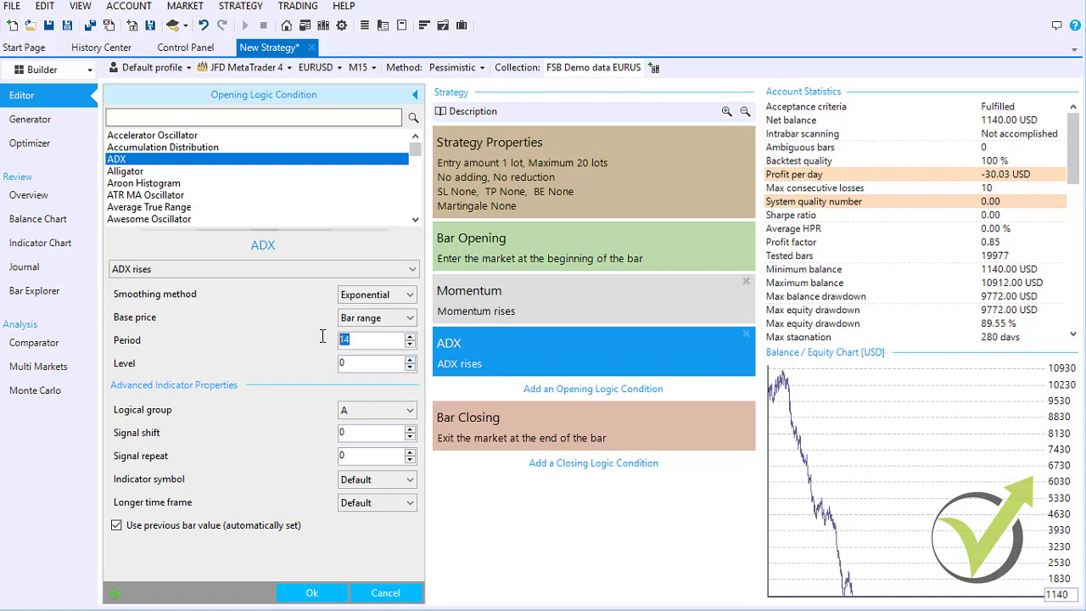
type("20")
Add a closing logic condition using the Alligator indicator and show the Expert Advisor export options.
left_click(548, 463)
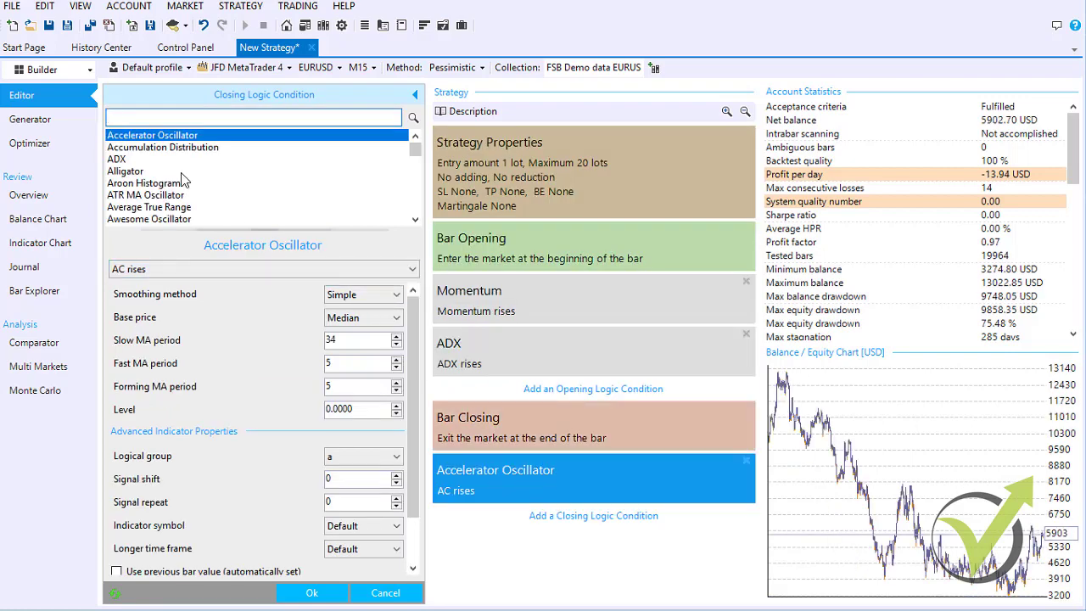
left_click(182, 174)
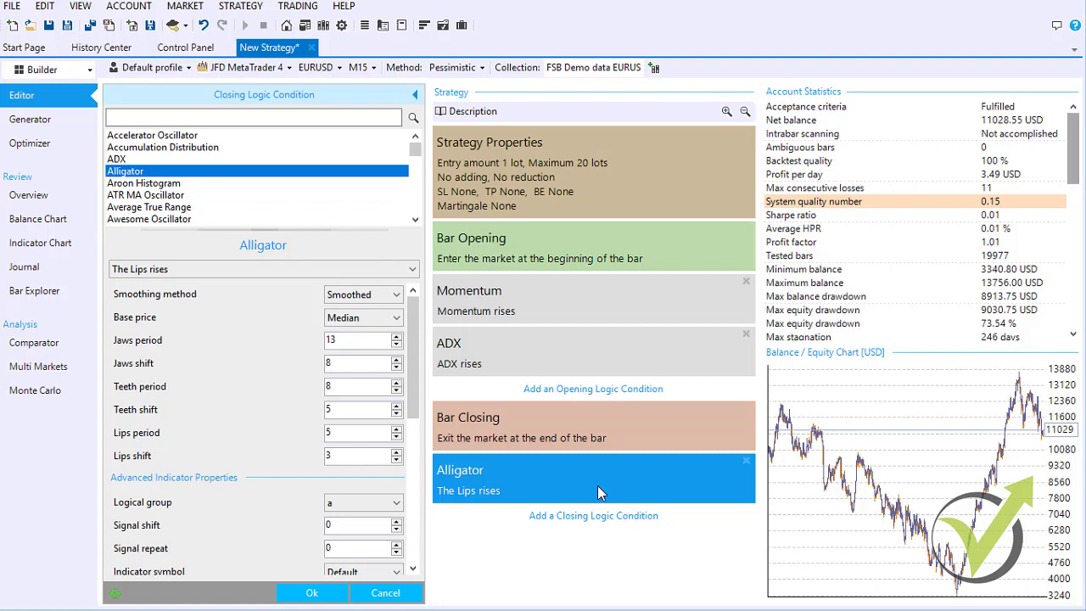
left_click(187, 25)
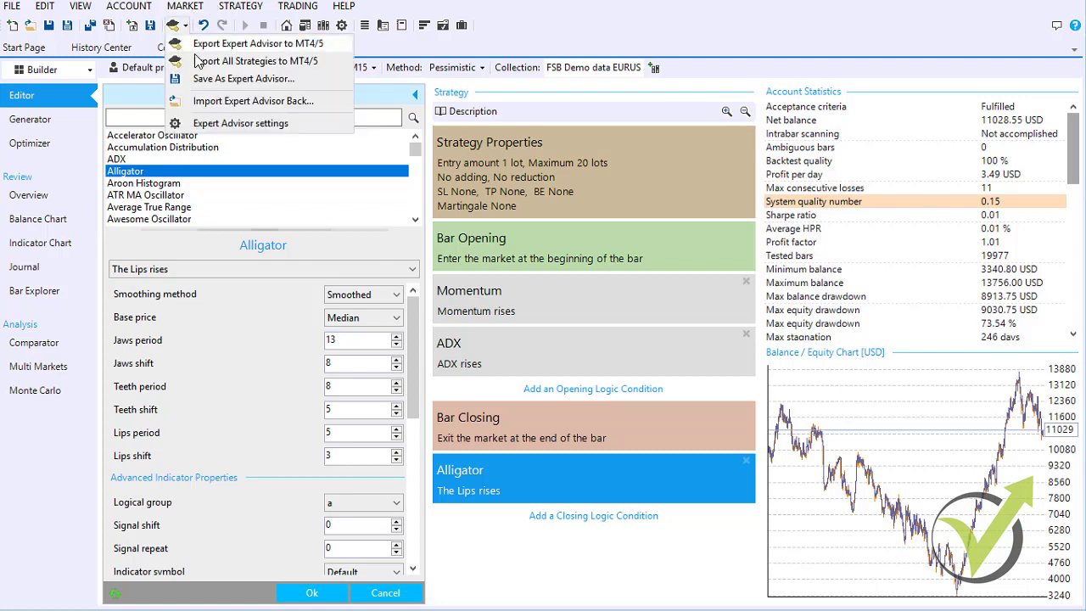
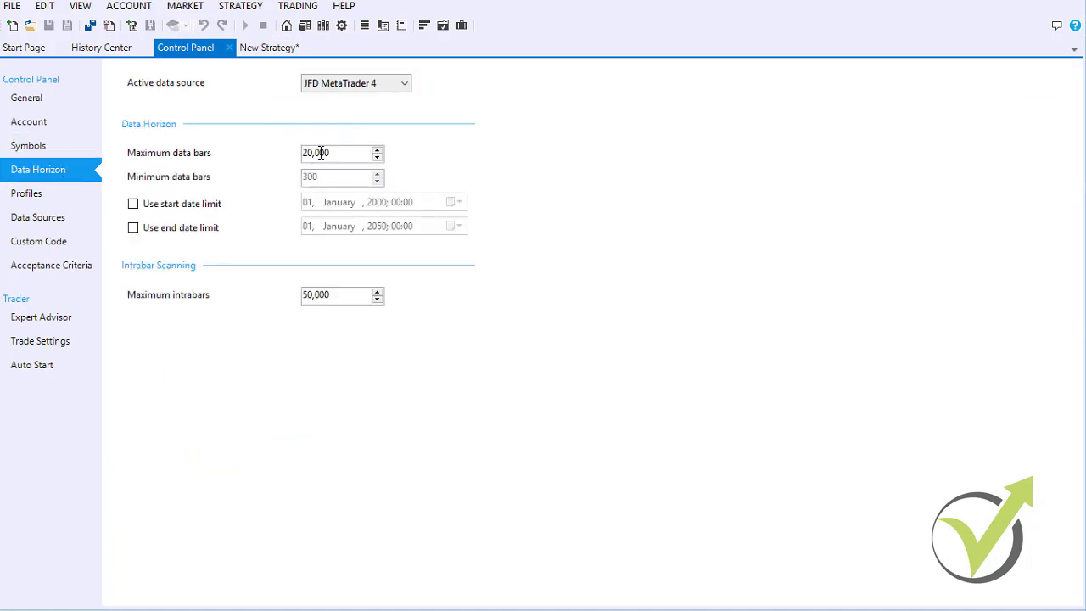
Set the maximum data bars in the Data Horizon settings to 50000.
left_click_drag(340, 152, 270, 152)
type("50000")
Open DataSource_JFD MetaTrader 4.json from the System folder of the user files in Notepad.
left_click(13, 7)
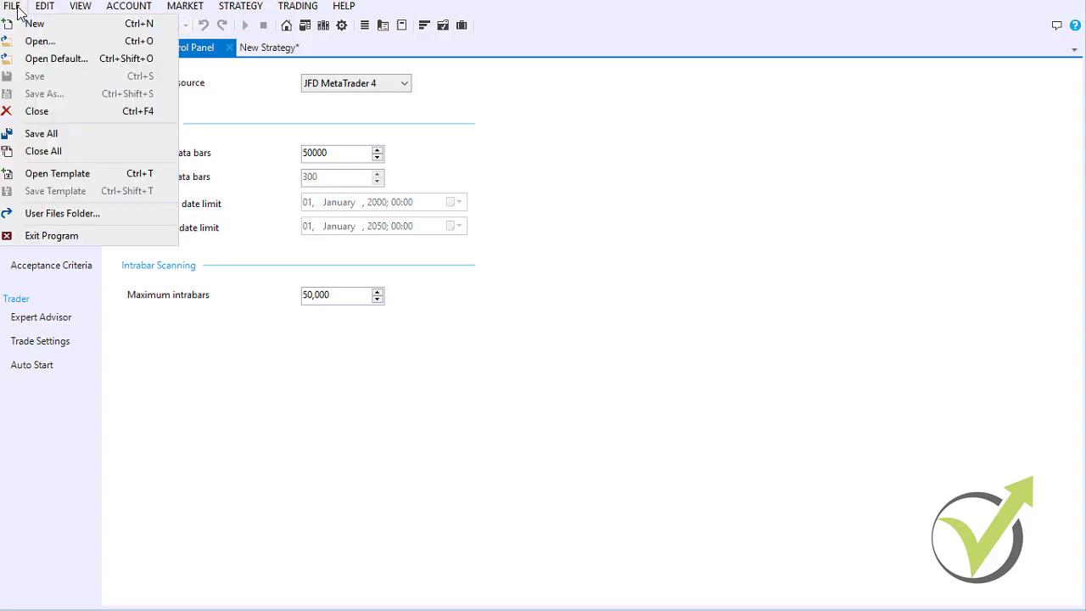
left_click(55, 213)
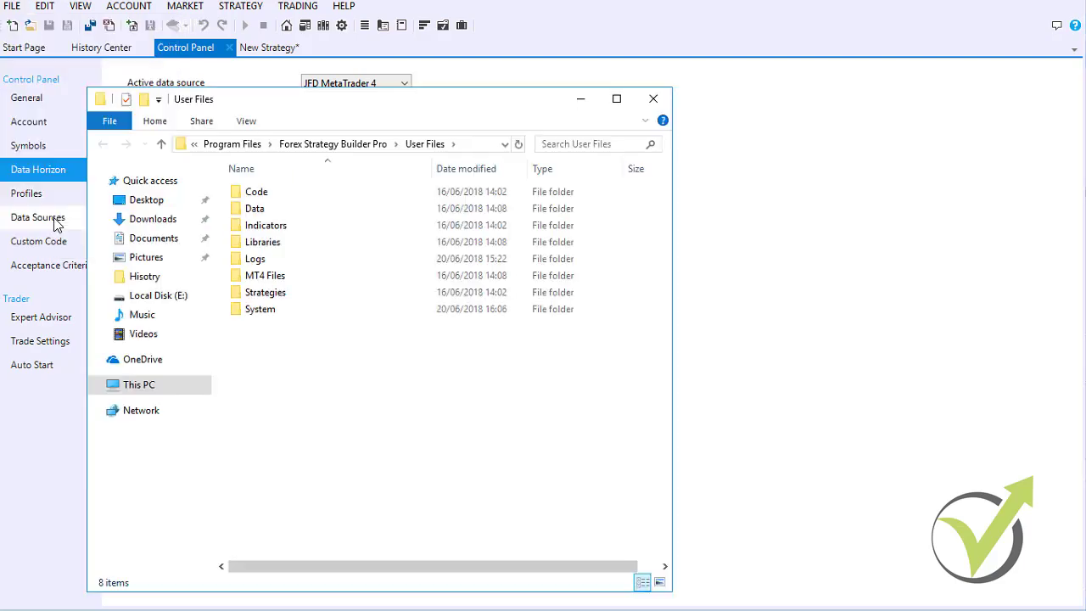
double_click(283, 312)
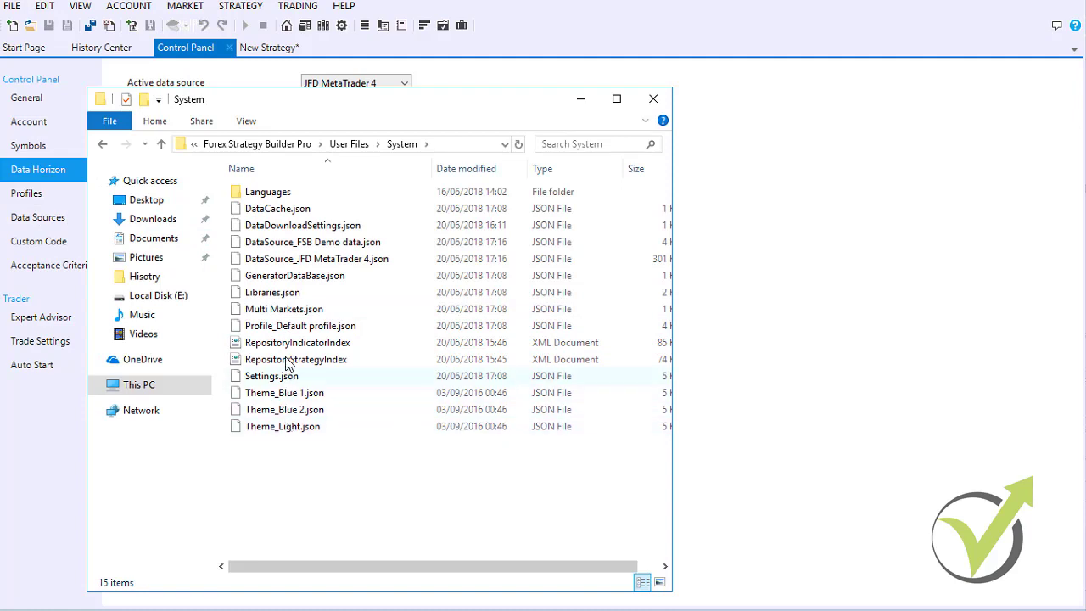
double_click(285, 261)
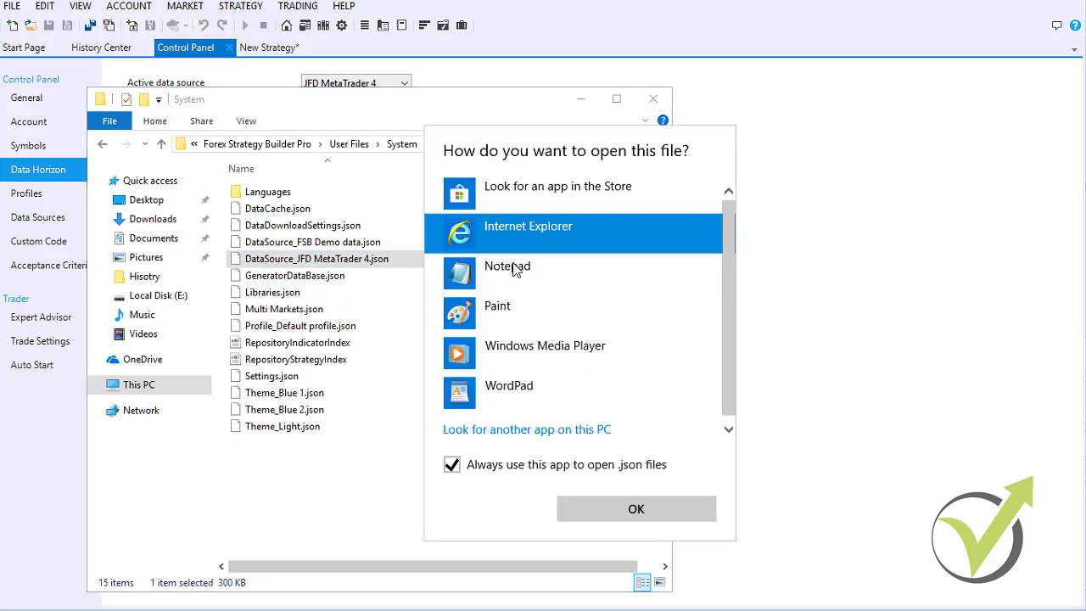
left_click(512, 267)
left_click(642, 515)
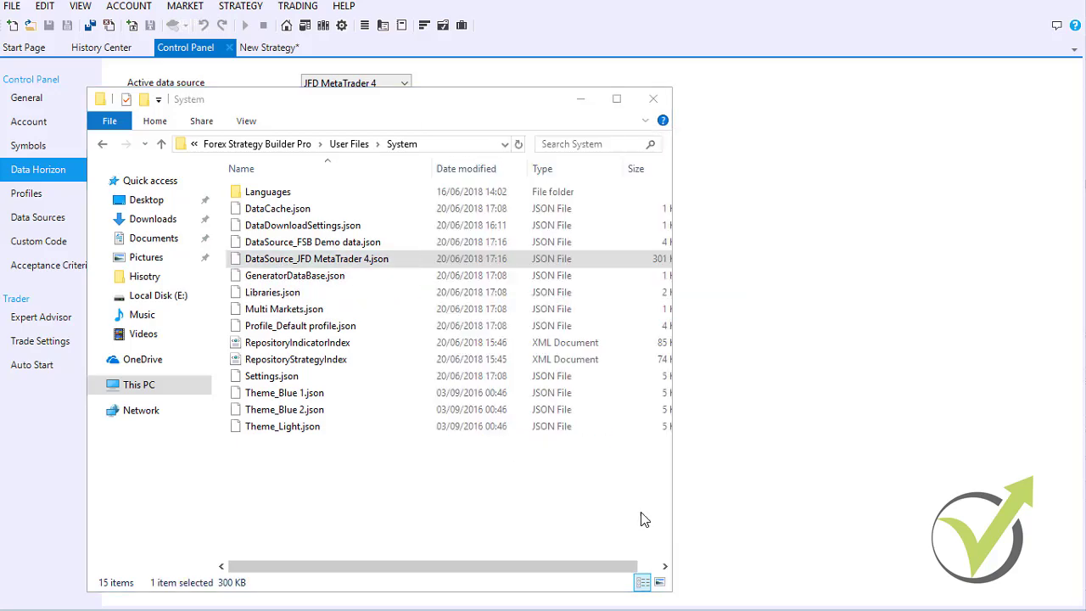
Set MaximumBars and MaximumBarsLimit to 300000 at the end of the data source file.
left_click_drag(491, 95, 477, 43)
left_click_drag(1057, 85, 1056, 597)
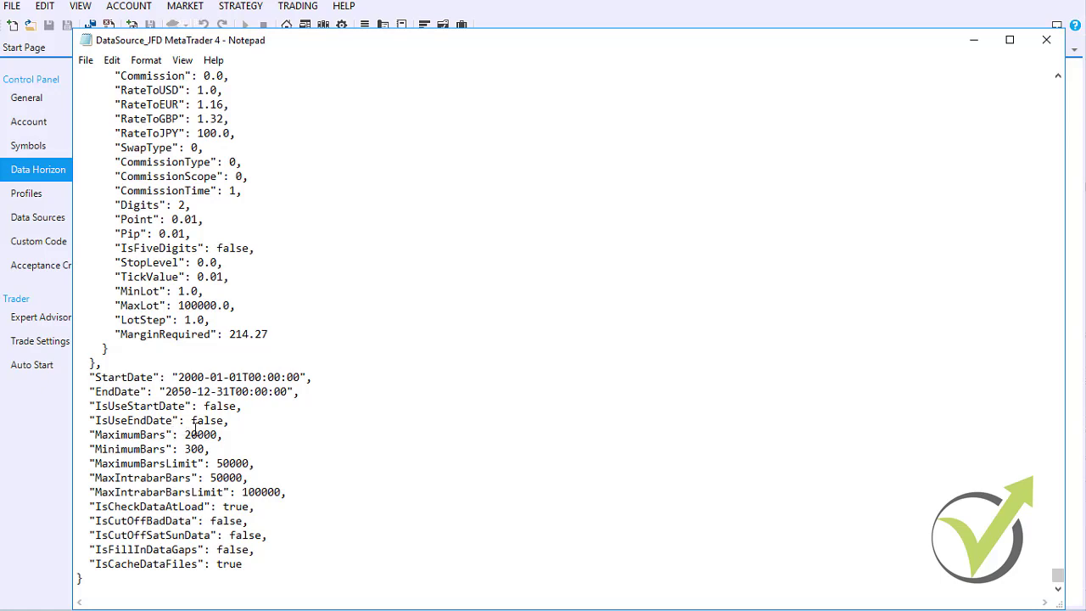
left_click_drag(193, 434, 186, 434)
type("300")
left_click(226, 434)
key("BackSpace")
key("Down")
key("Down")
key("BackSpace")
type("30")
Set MaxIntrabarBars and MaxIntrabarBarsLimit to 300000 in the data source file.
left_click(217, 480)
key("BackSpace")
type("30")
key("BackSpace")
type("3")
Exit Forex Strategy Builder without saving the New Strategy, and close the edited data source file, saving its changes.
key("alt+F4")
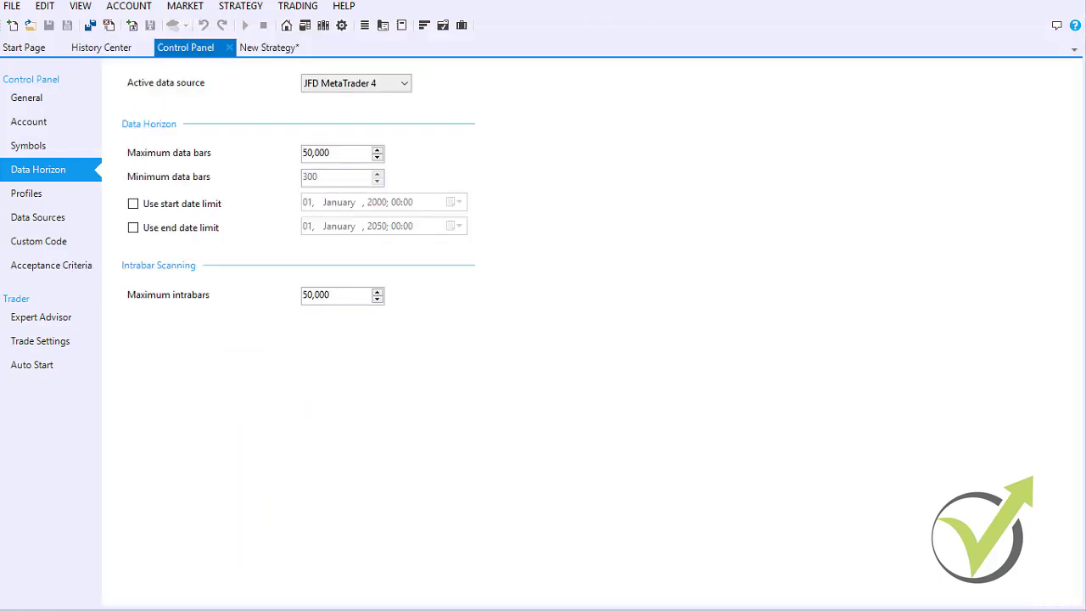
key("alt+F4")
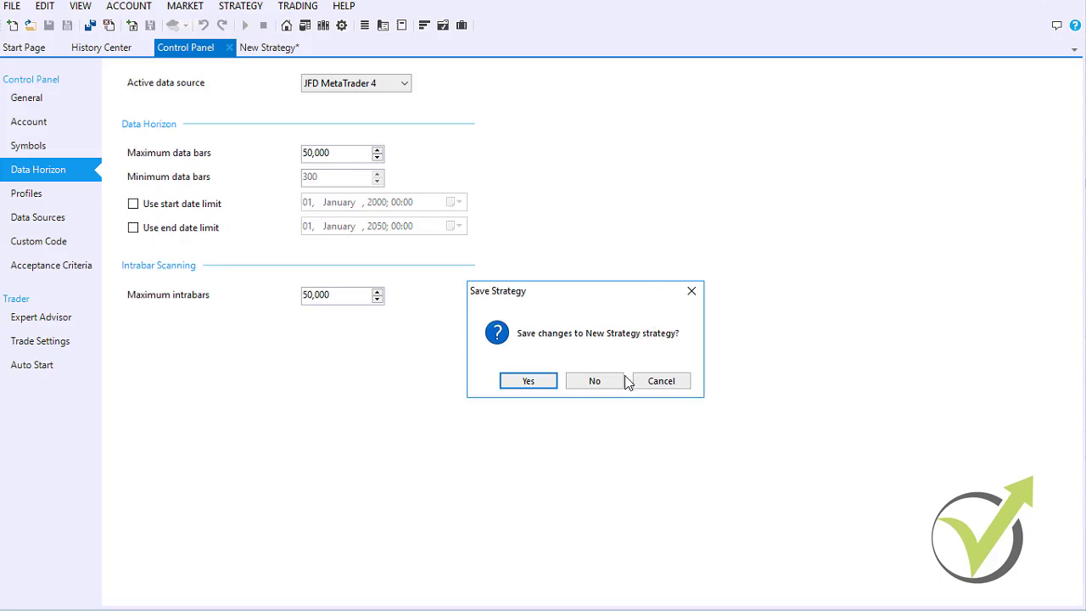
left_click(595, 381)
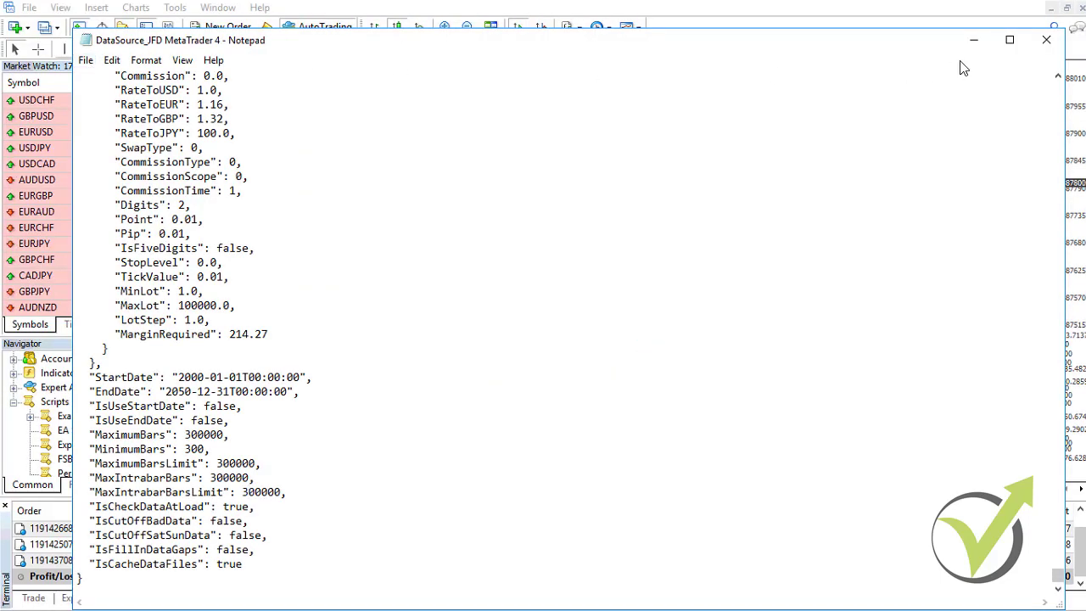
left_click(1047, 40)
left_click(539, 353)
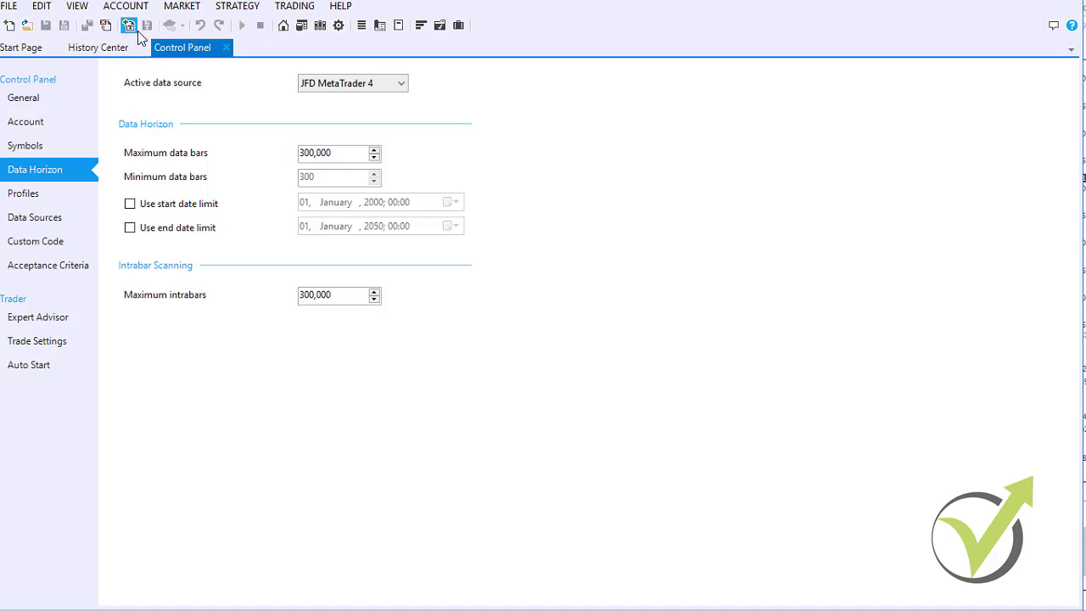
Open the new strategy in the Generator and inspect the lock options of its Bar Opening and Bar Closing slots.
left_click(36, 124)
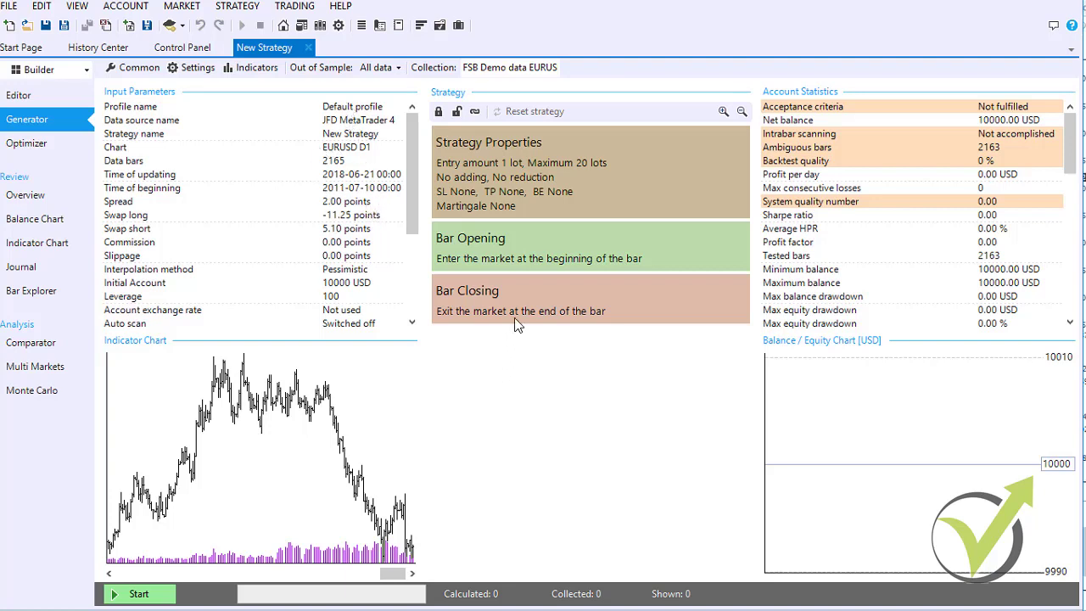
mouse_move(524, 264)
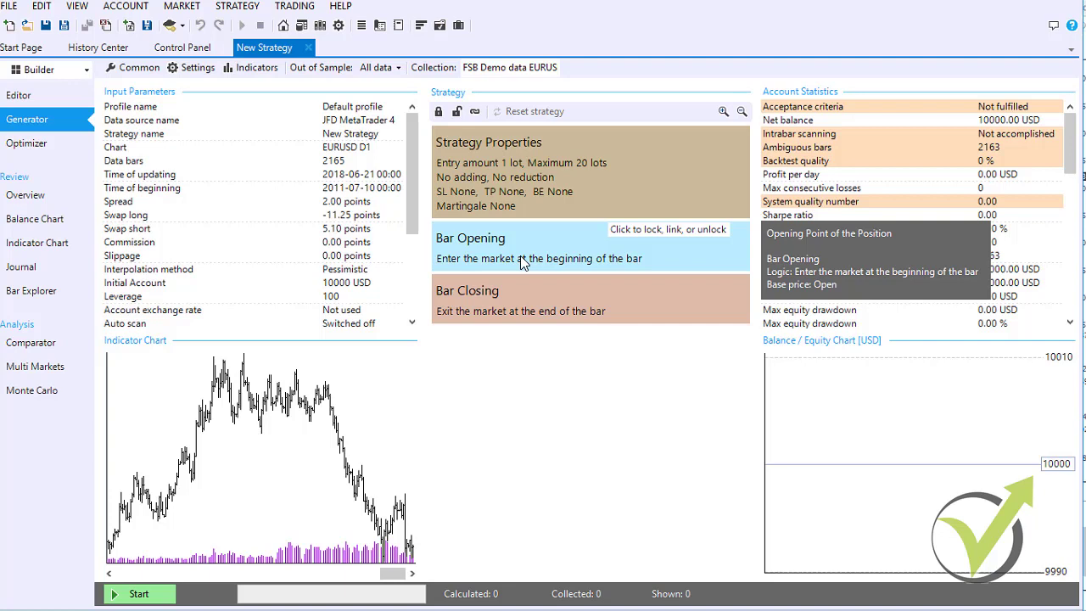
mouse_move(513, 307)
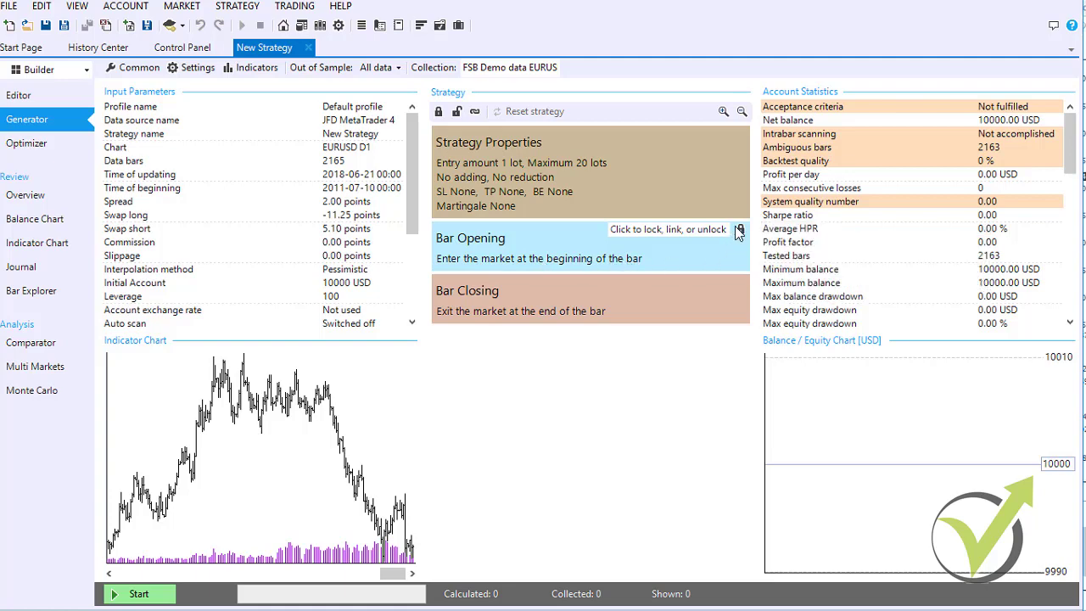
Lock the Bar Opening slot of the new strategy and run the Generator on EURUSD D1.
left_click(739, 230)
left_click(151, 593)
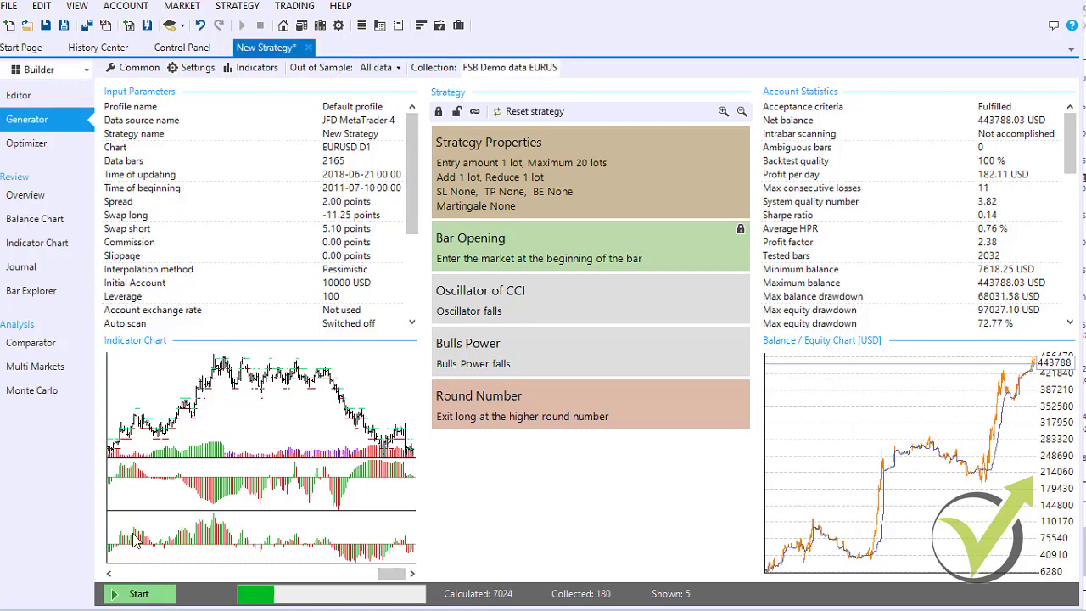
Review the generated strategy's full indicator chart, its journal of positions and its strategy overview.
left_click(38, 246)
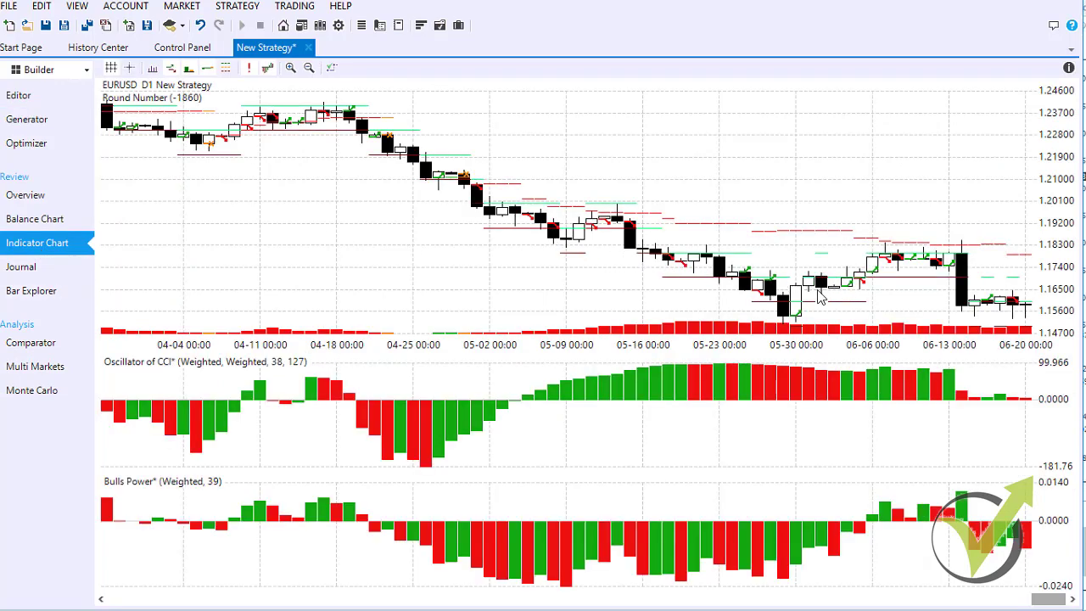
left_click_drag(188, 242, 862, 244)
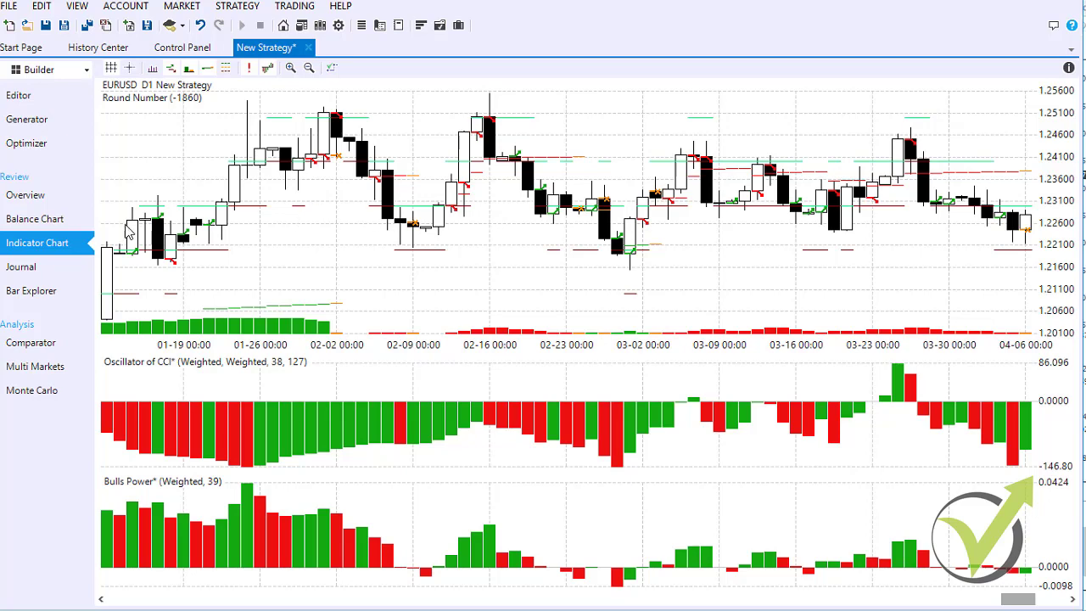
left_click(34, 271)
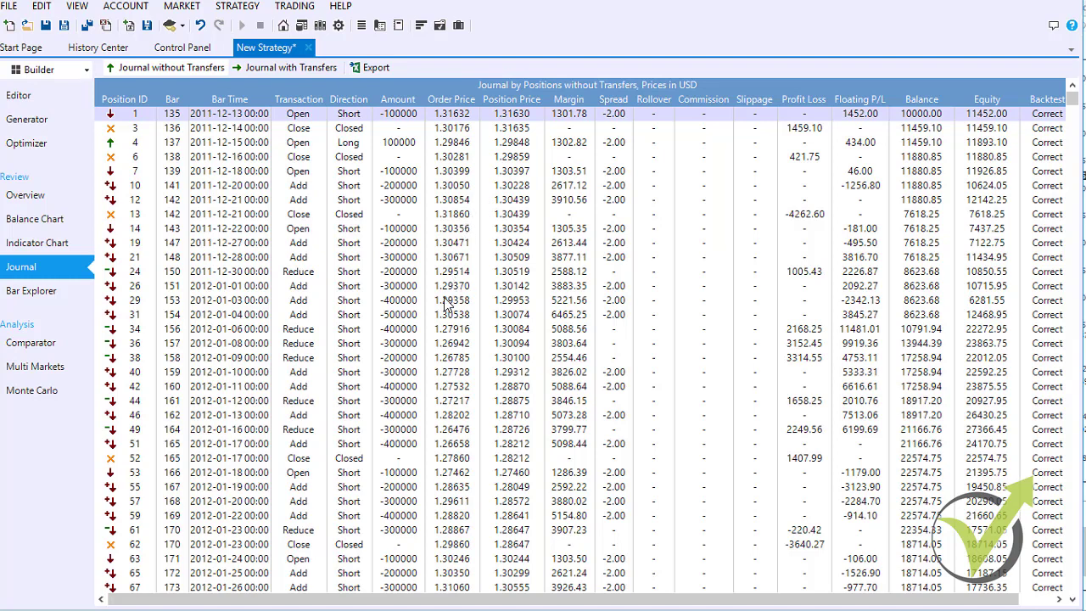
left_click(35, 198)
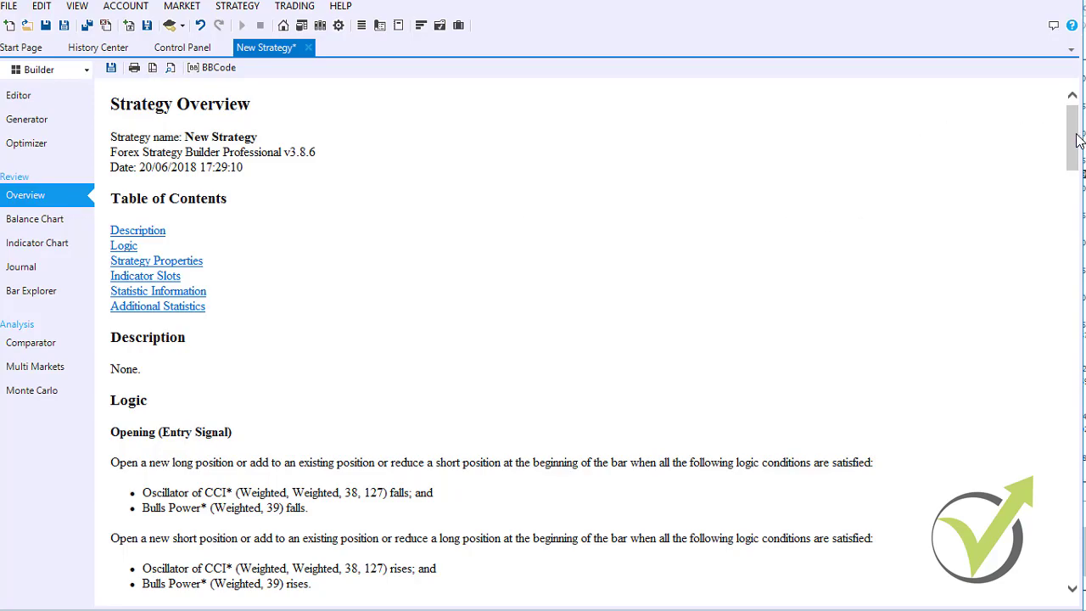
mouse_move(1078, 140)
left_mouse_down()
mouse_move(1074, 447)
mouse_move(1074, 140)
left_mouse_up()
Run the Comparator on the generated strategy with all backtesting methods enabled.
left_click(57, 352)
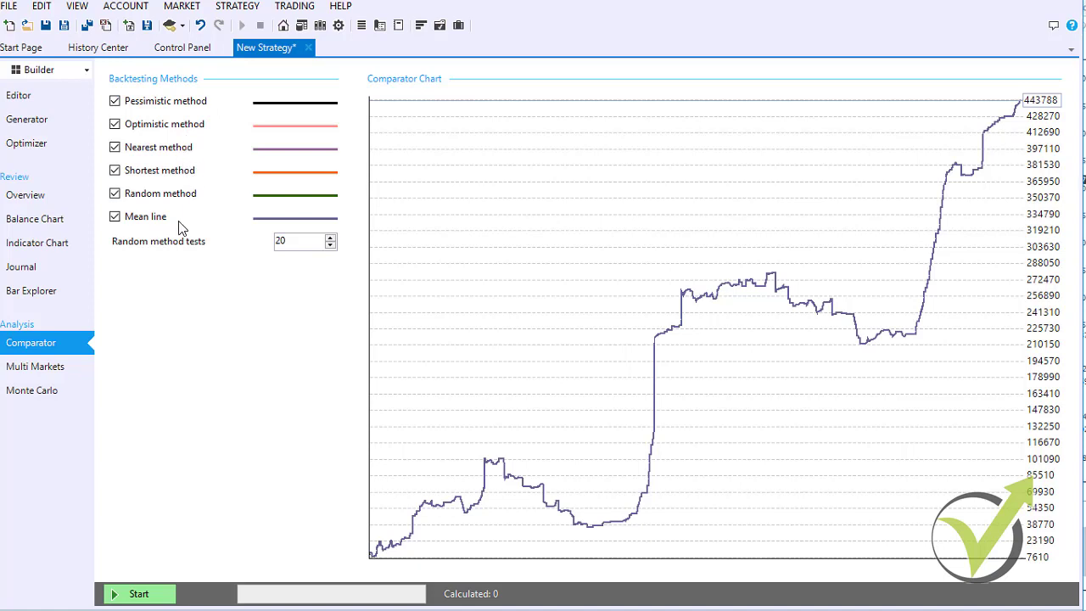
left_click(156, 597)
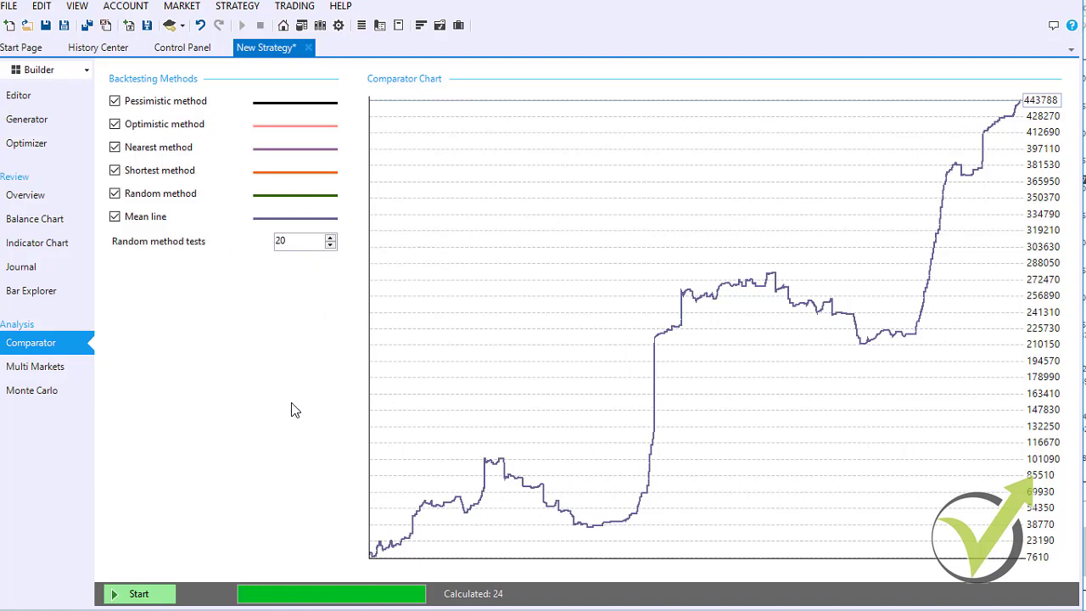
Add three more markets to the strategy's Multi Markets analysis.
left_click(38, 371)
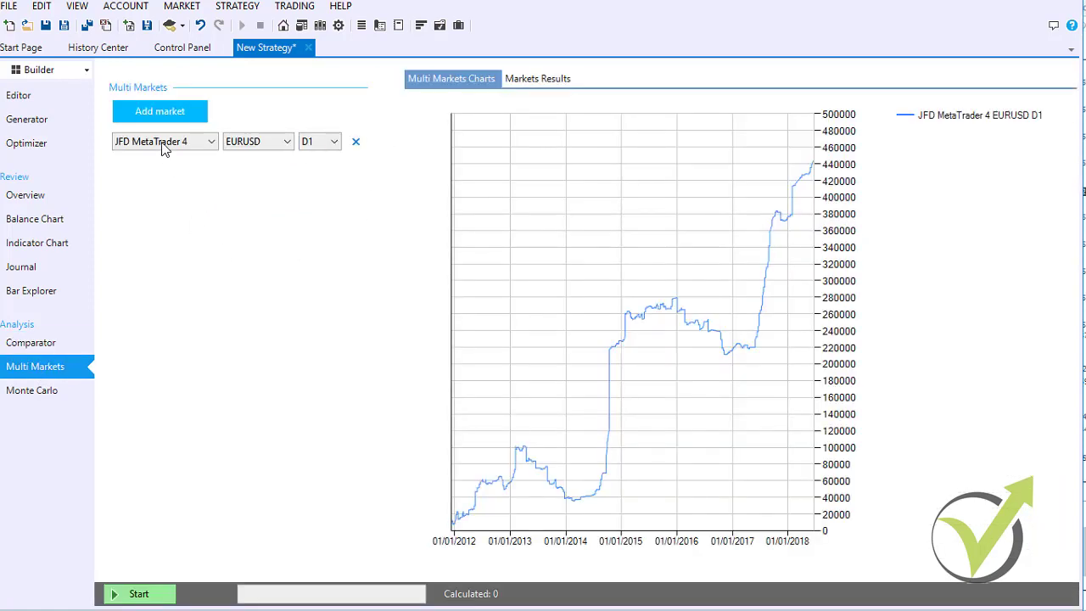
left_click(158, 115)
left_click(158, 116)
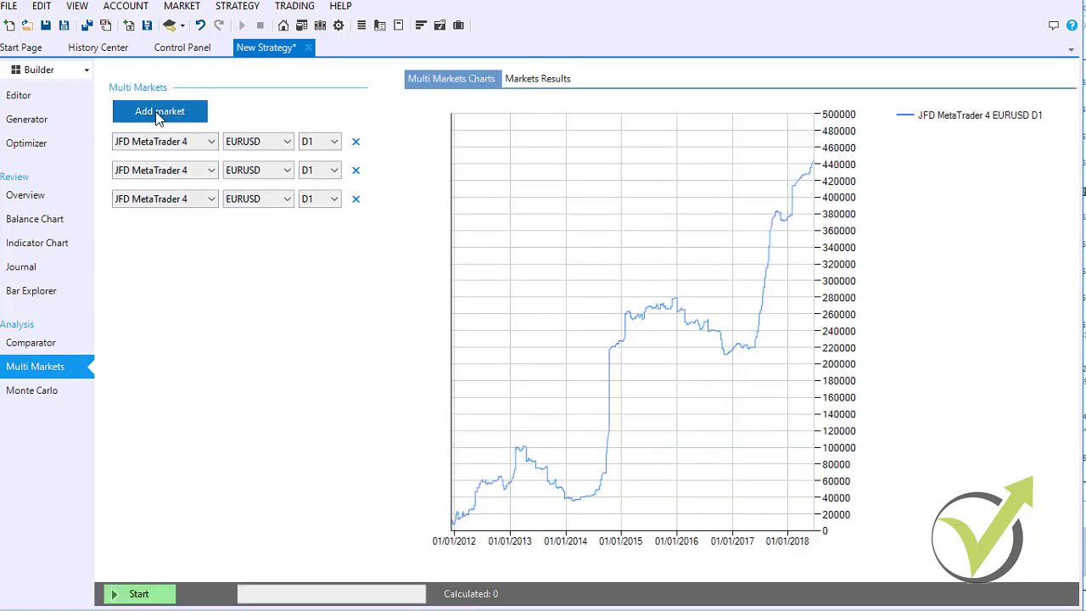
left_click(158, 116)
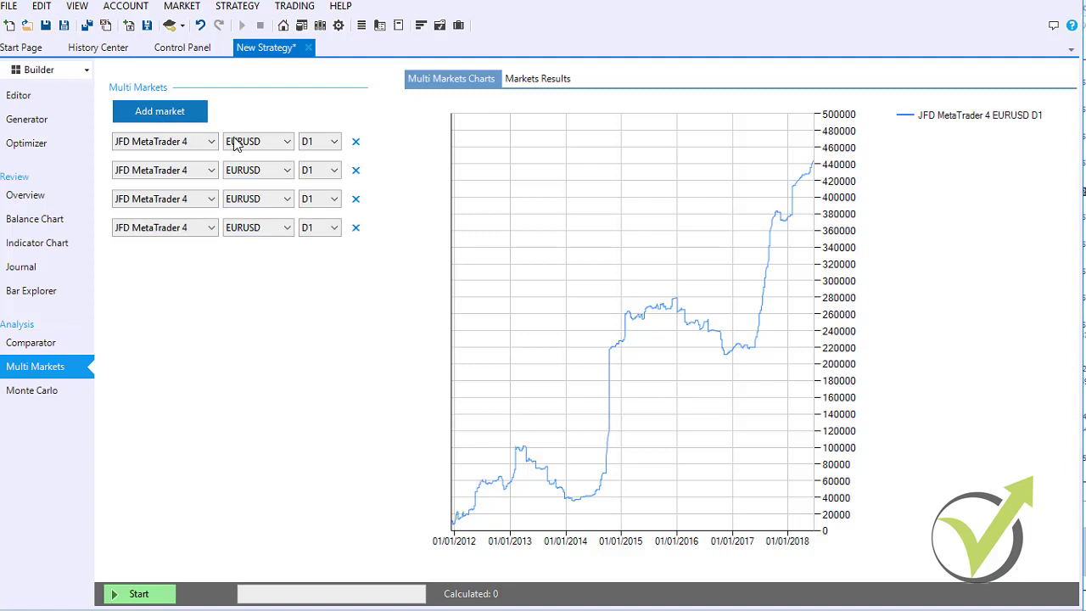
Set the three added markets to GBPUSD, USDJPY and EURGBP, and run the Multi Markets test.
left_click(285, 180)
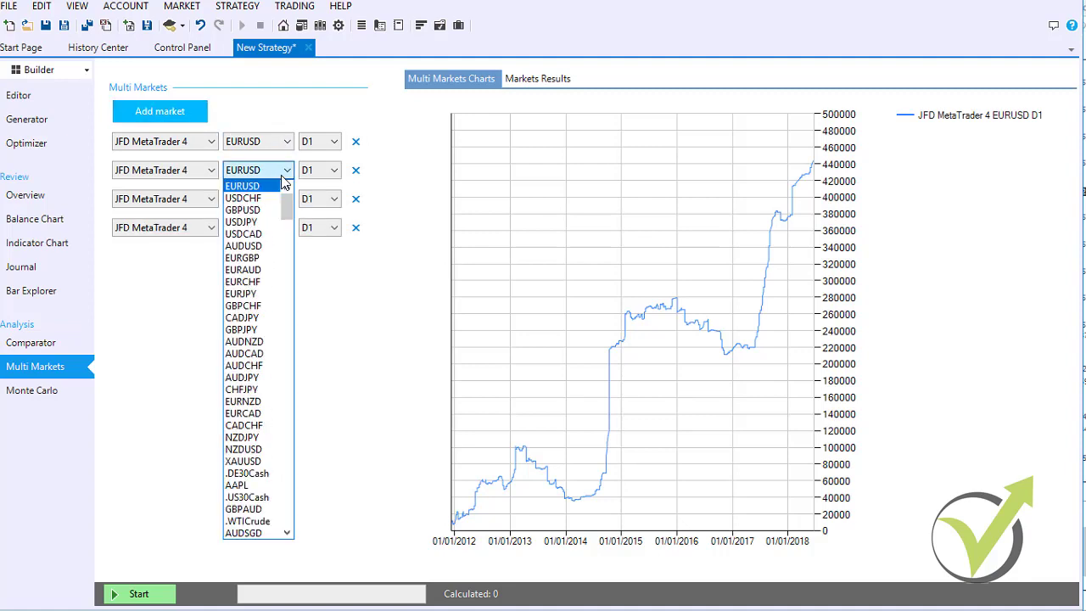
left_click(271, 210)
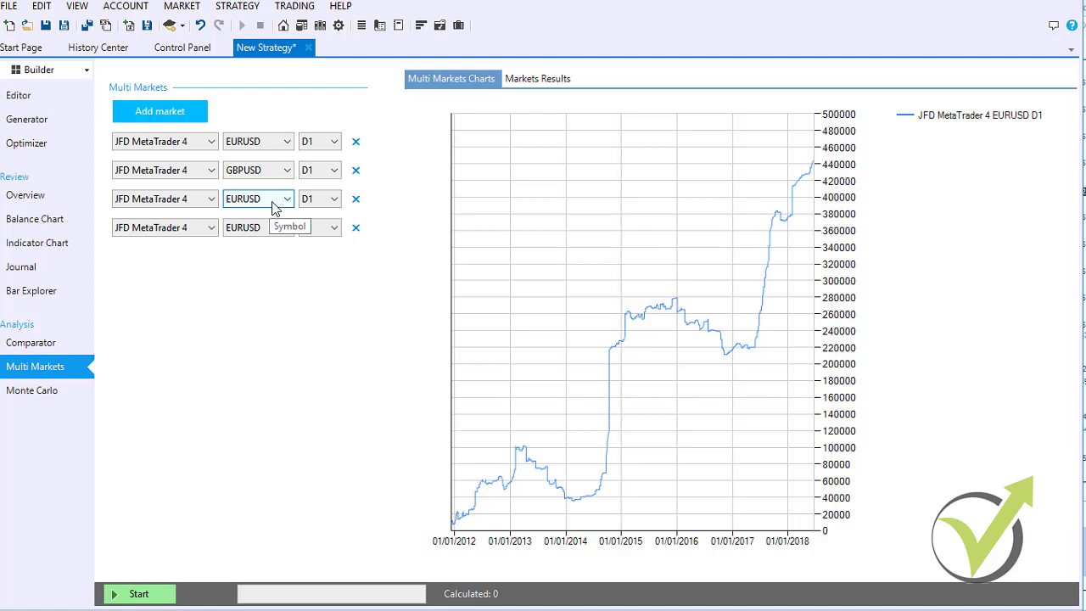
left_click(272, 209)
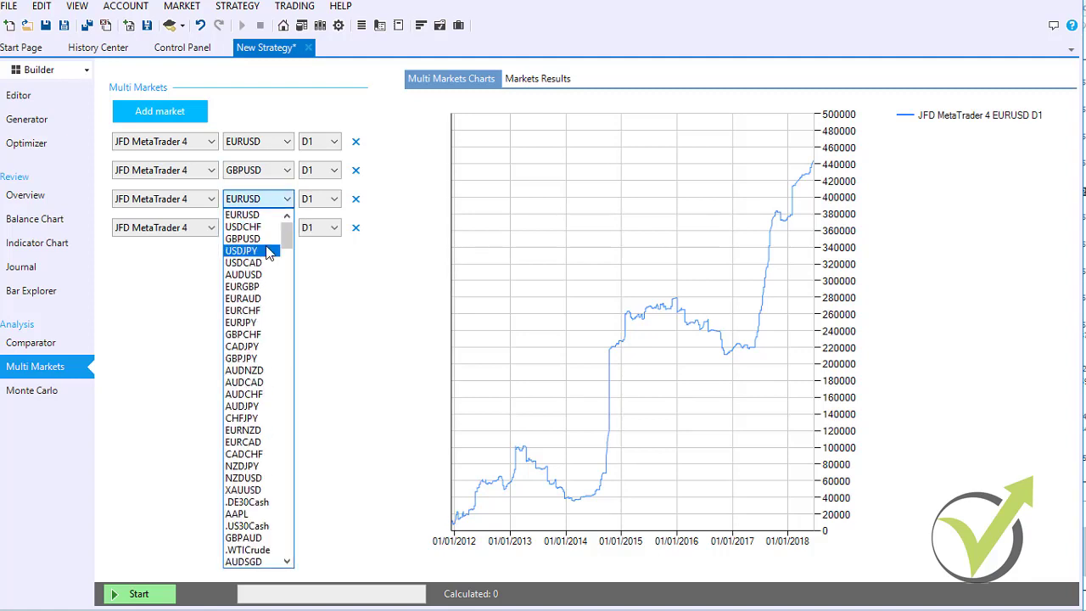
left_click(268, 250)
left_click(269, 235)
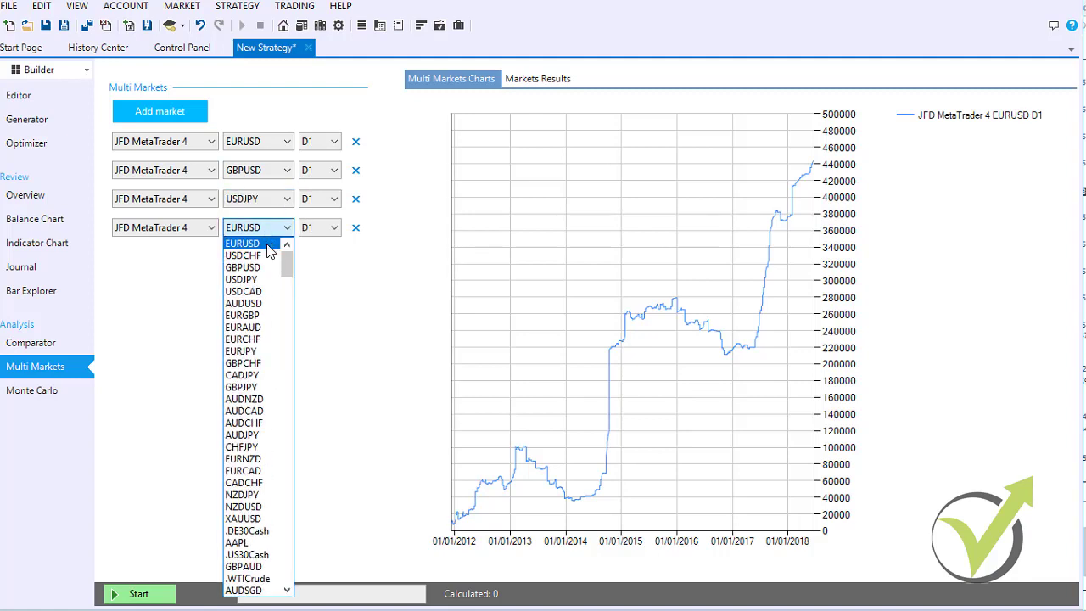
left_click(265, 315)
left_click(141, 595)
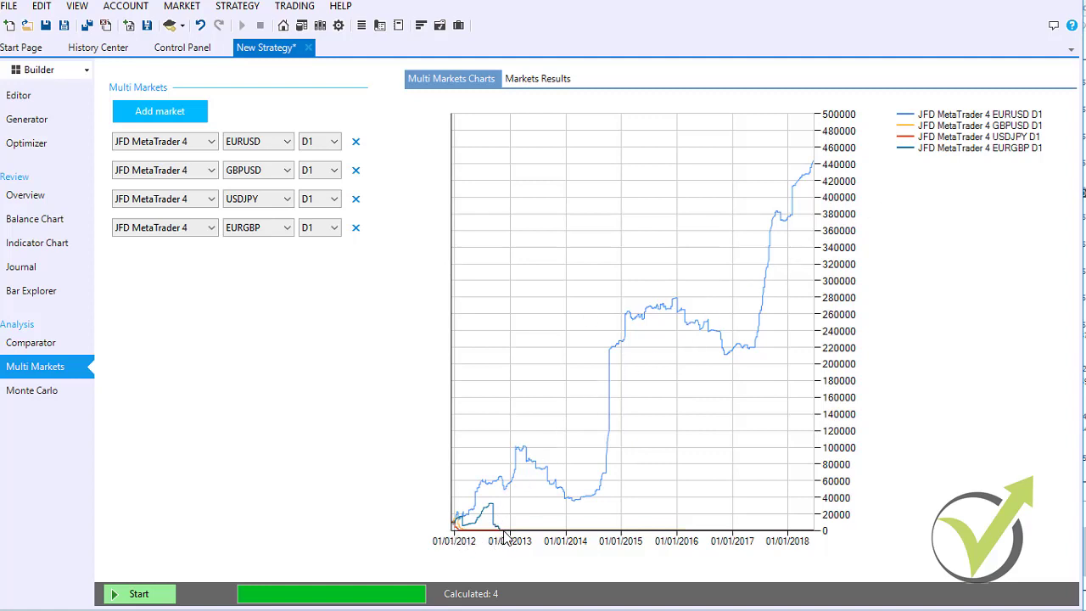
Run a Monte Carlo simulation with Randomize history data as the only enabled variation.
left_click(41, 392)
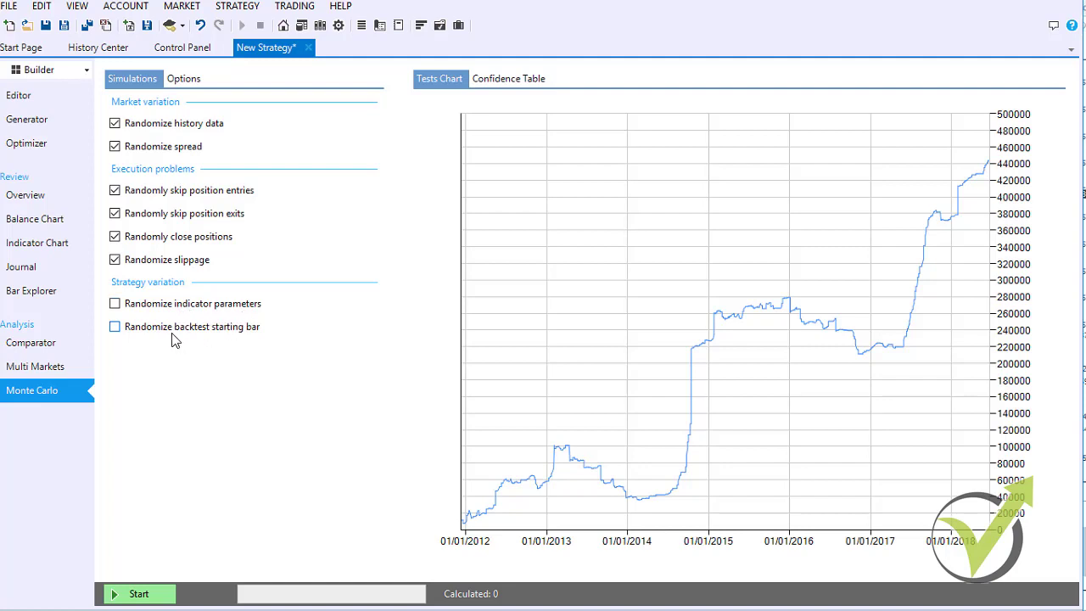
left_click(159, 261)
left_click(158, 239)
left_click(161, 215)
left_click(162, 191)
left_click(164, 147)
left_click(139, 593)
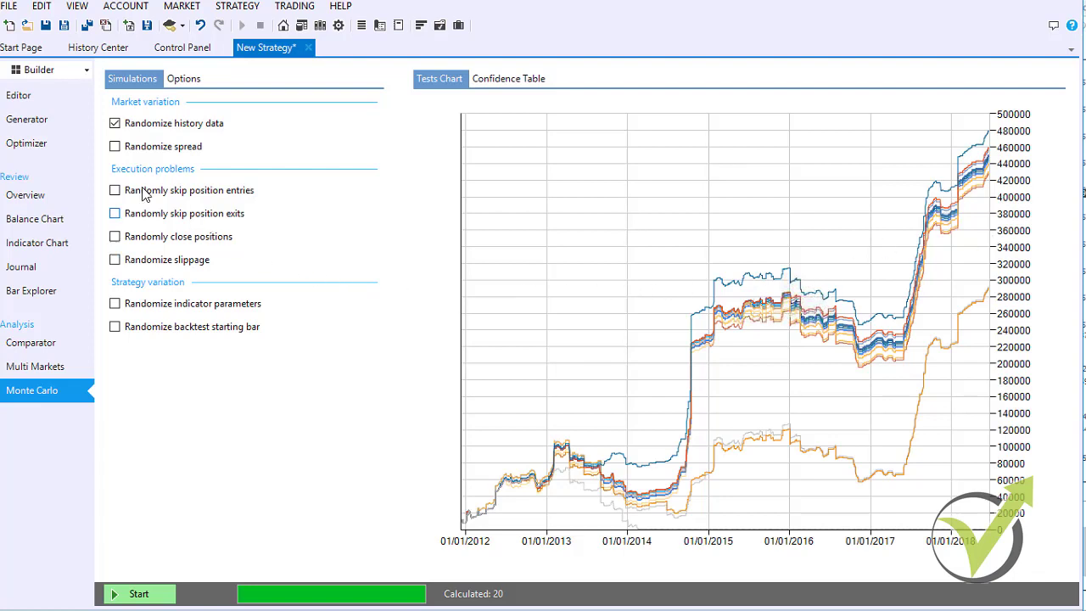
Open the Oscillator of CCI condition in the Editor and set its longer time frame to M15.
left_click(60, 101)
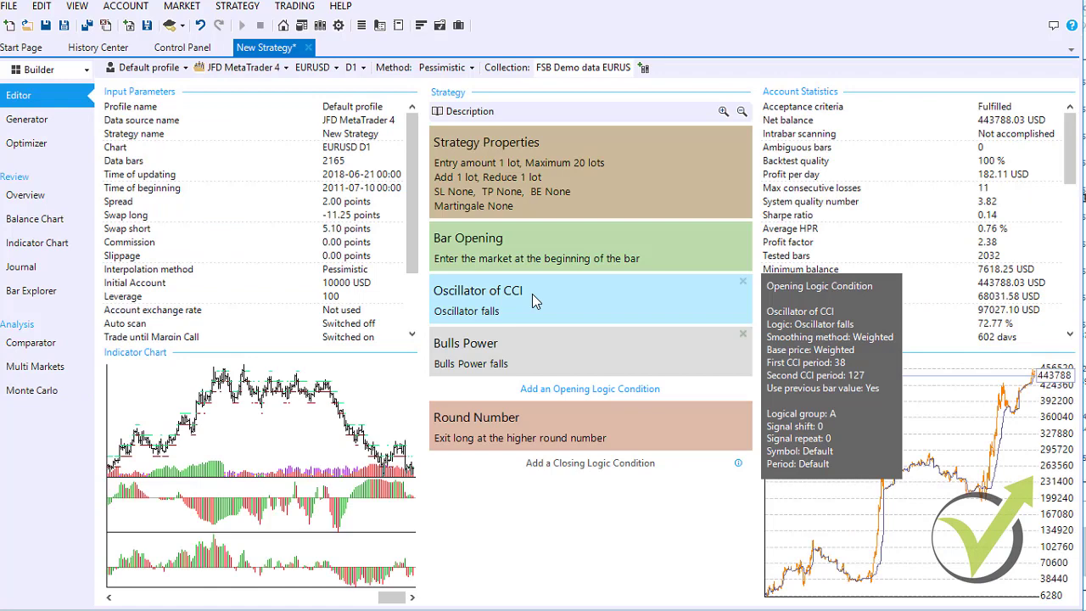
left_click(532, 294)
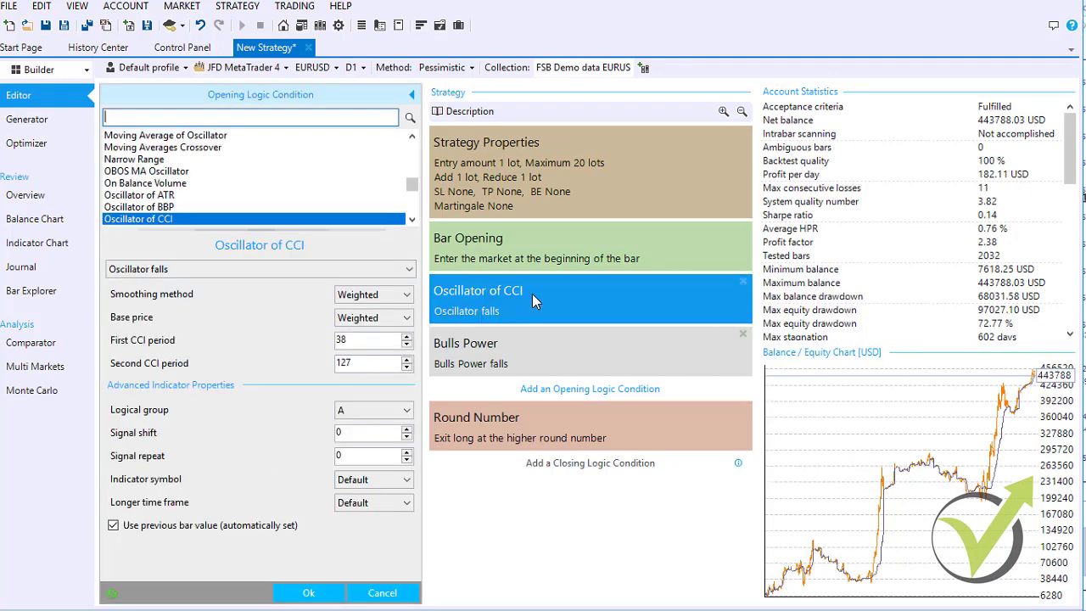
left_click(409, 502)
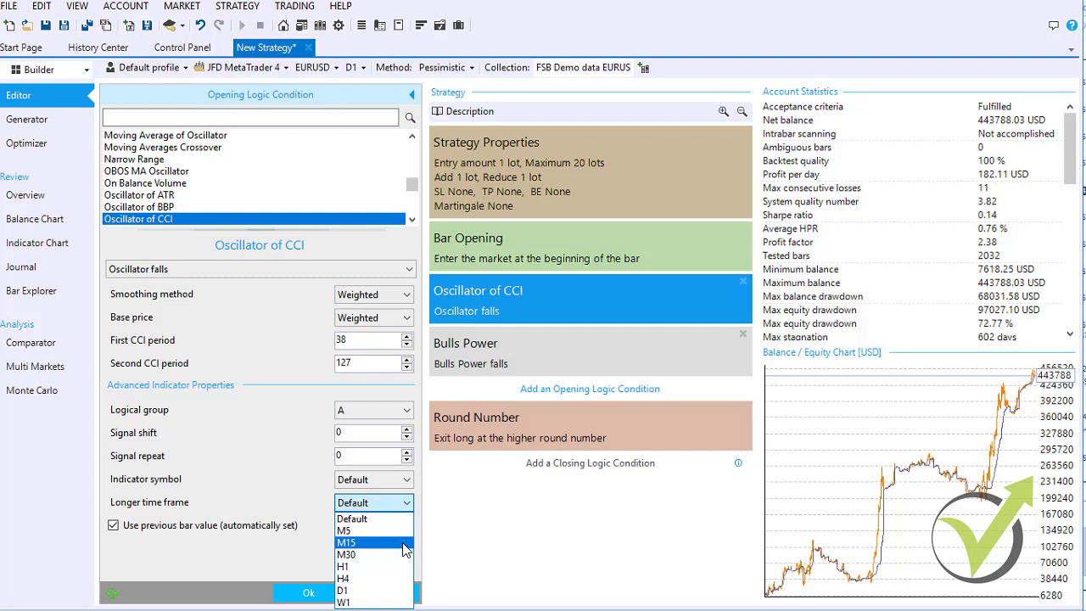
left_click(405, 543)
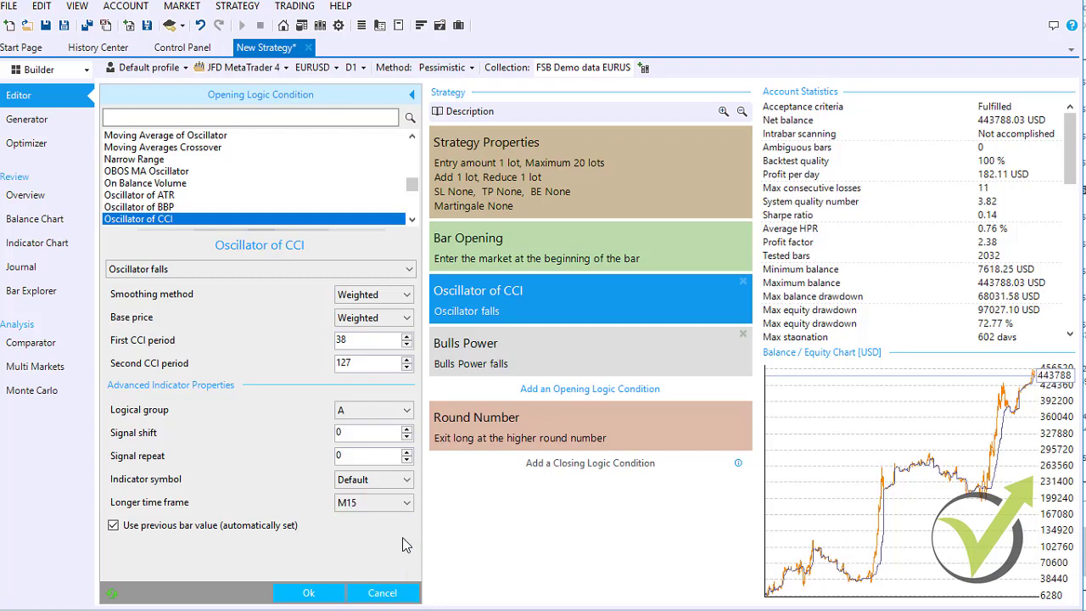
left_click(403, 504)
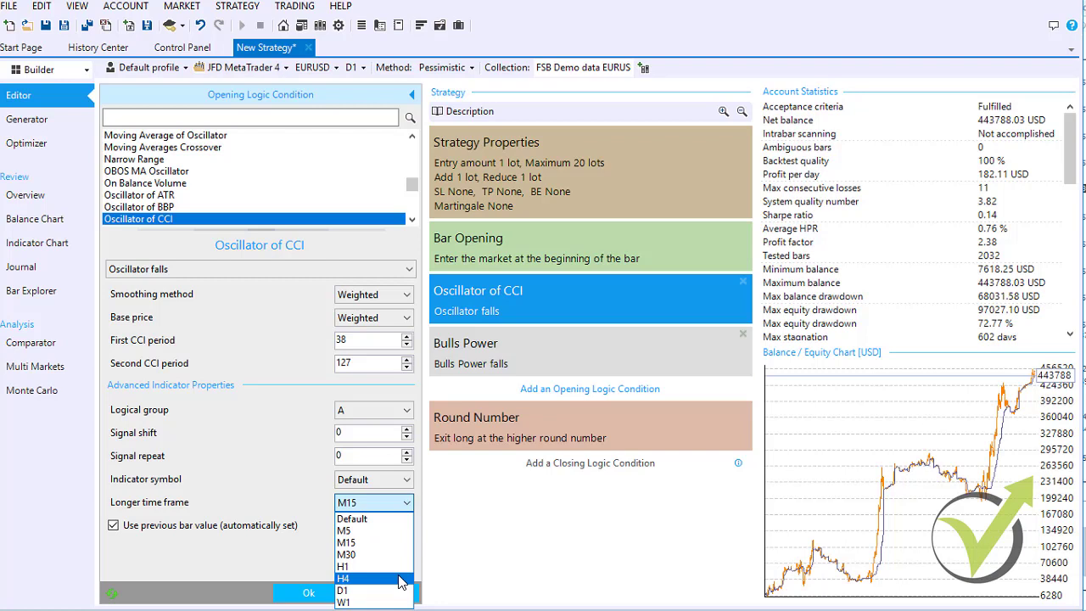
left_click(521, 543)
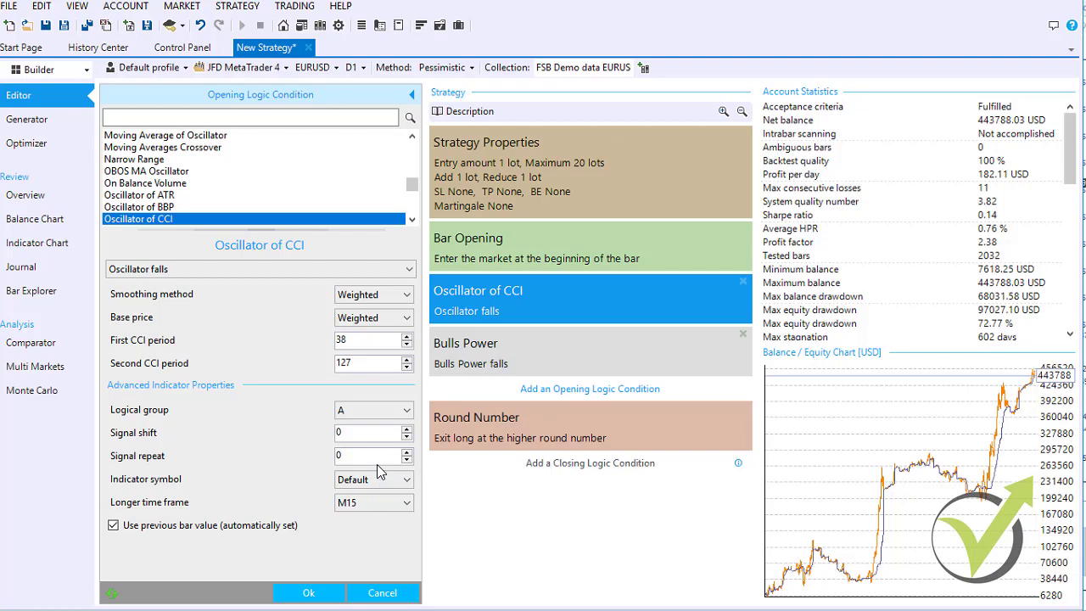
Show the Portfolio of open strategies beside the Editor and widen its area.
left_click(459, 27)
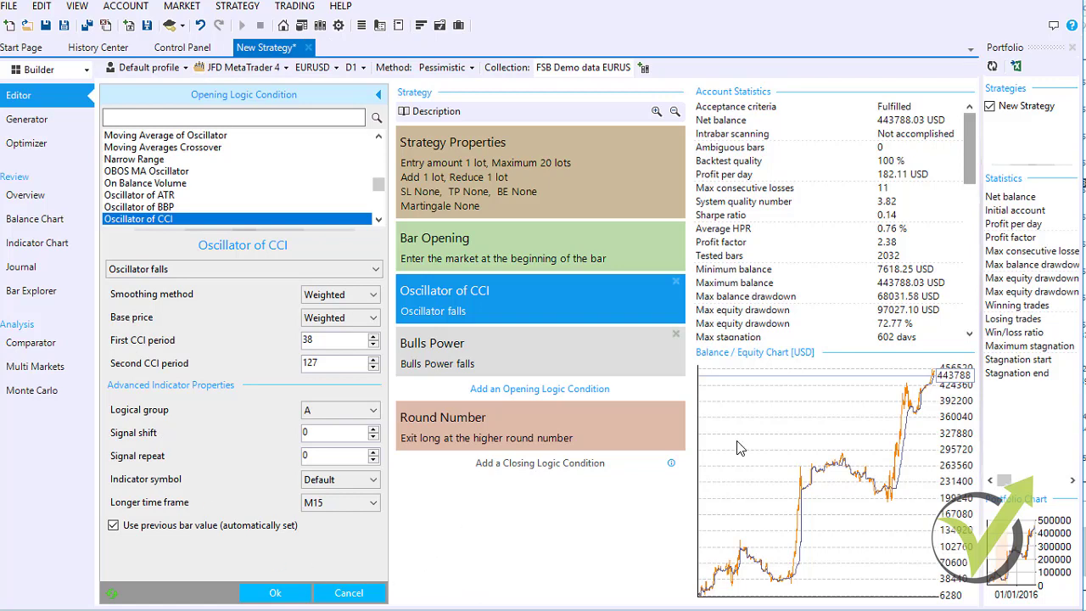
left_click_drag(982, 406, 724, 405)
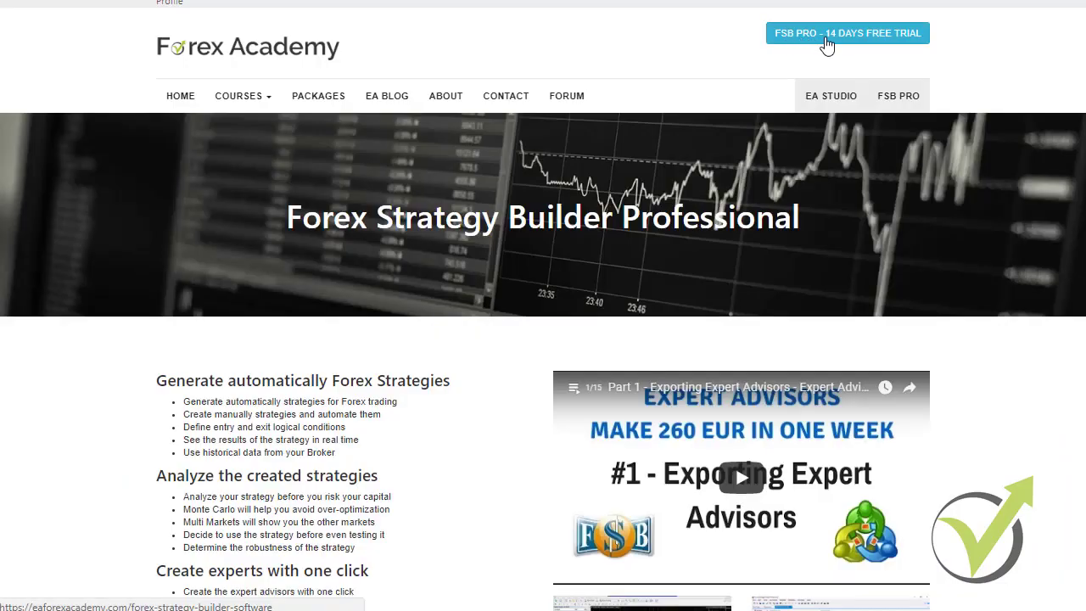
Look through the Forex Strategy Builder Professional page on the Forex Academy website down to its trial and licence offers.
scroll(543, 306, "down", 4)
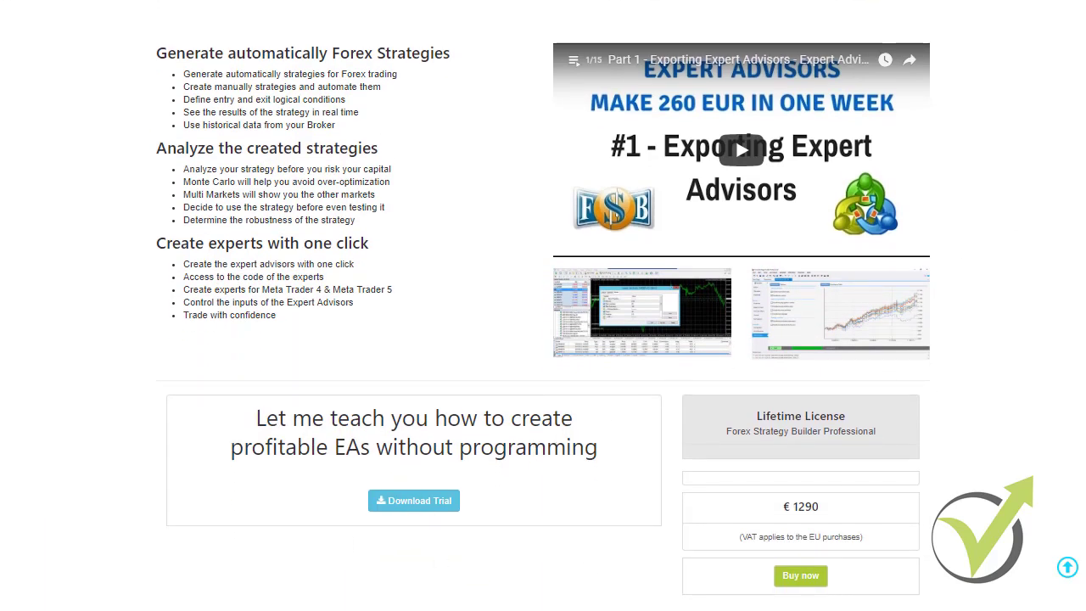
scroll(543, 306, "down", 1)
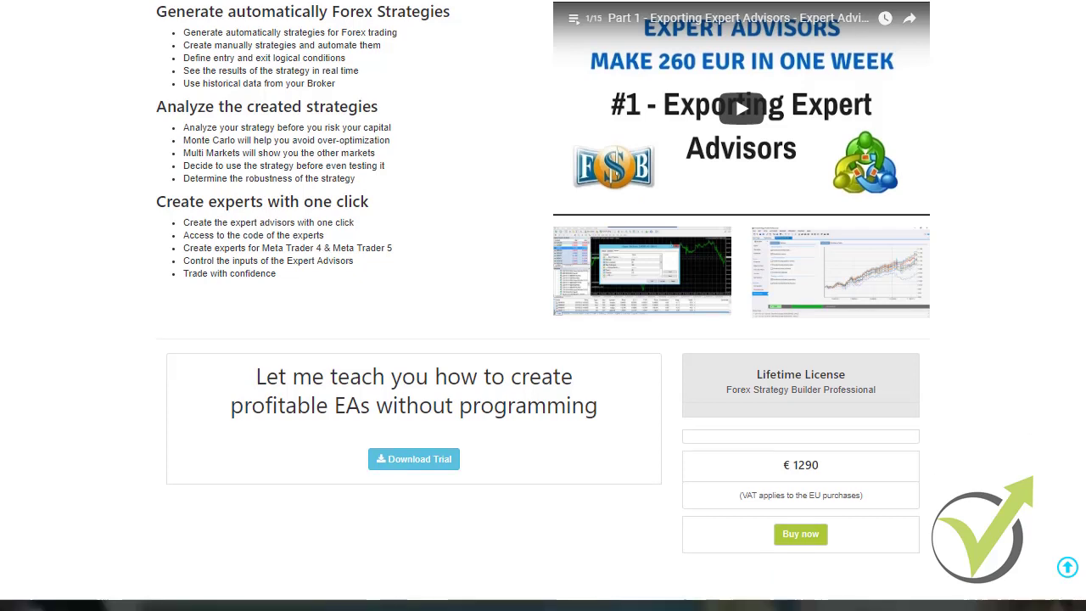